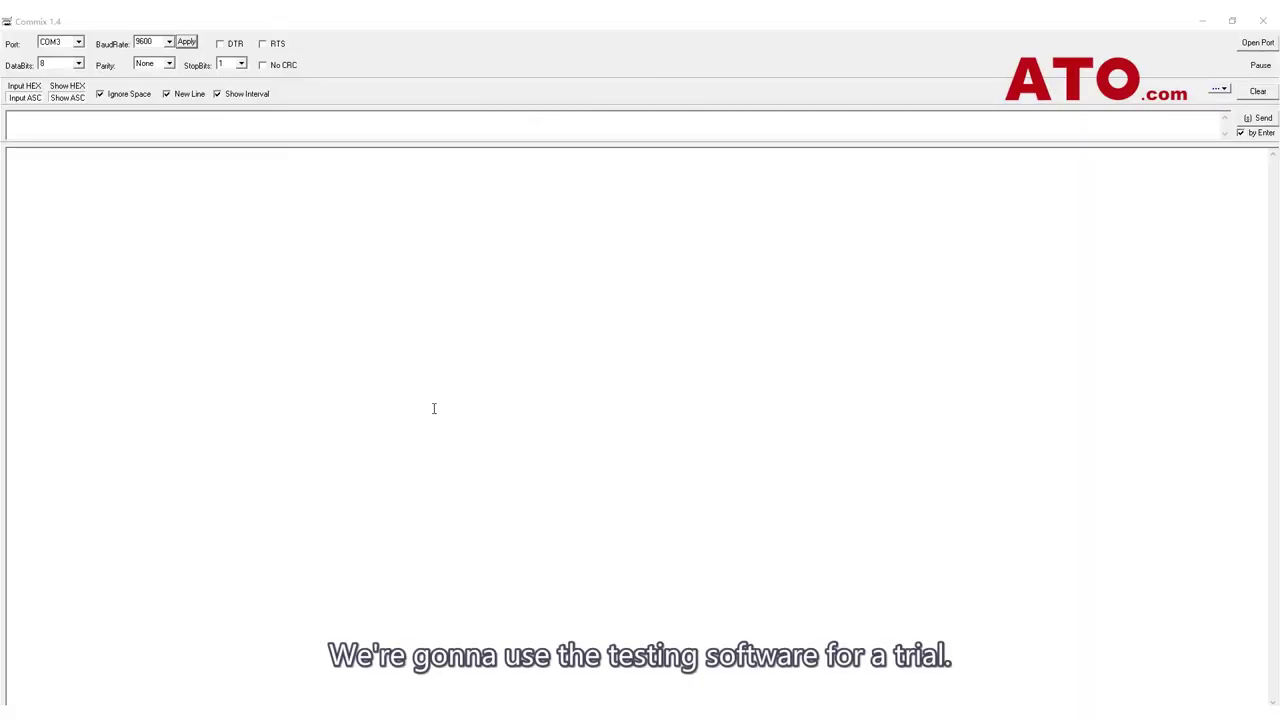
Step: Select serial port COM3 and apply a 38400 baud rate
left_click(79, 43)
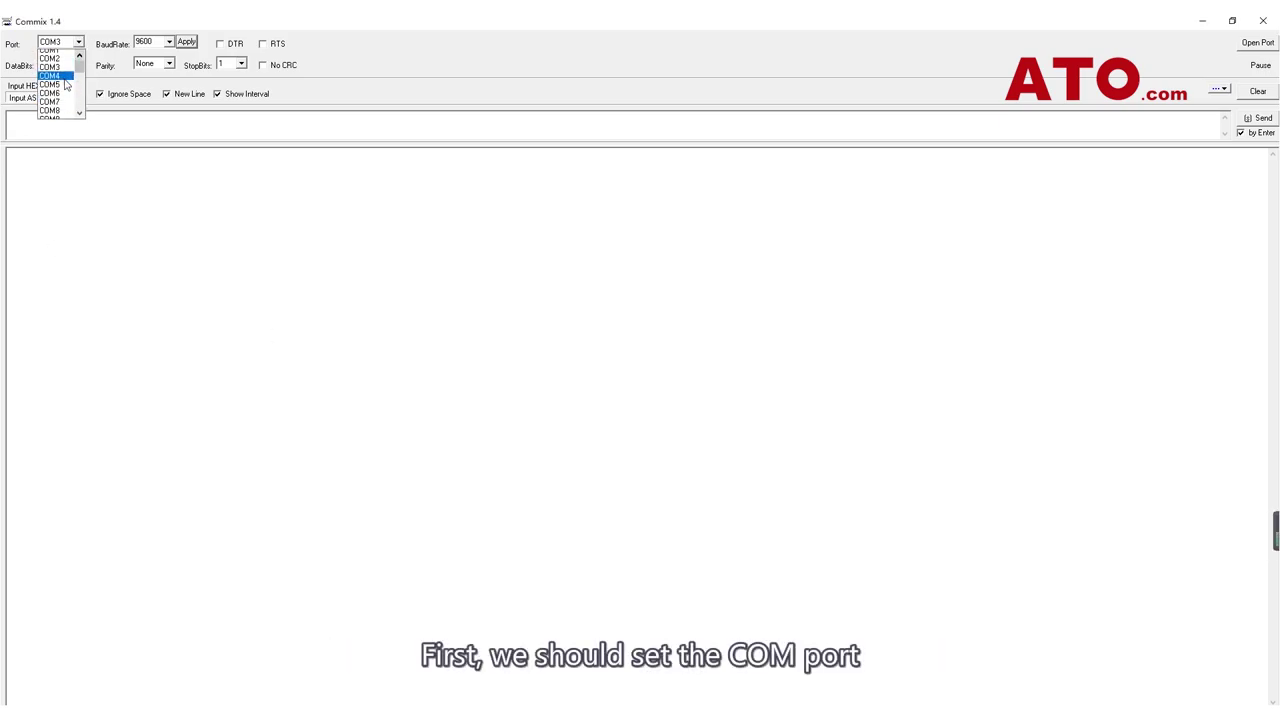
scroll(58, 75, "up", 1)
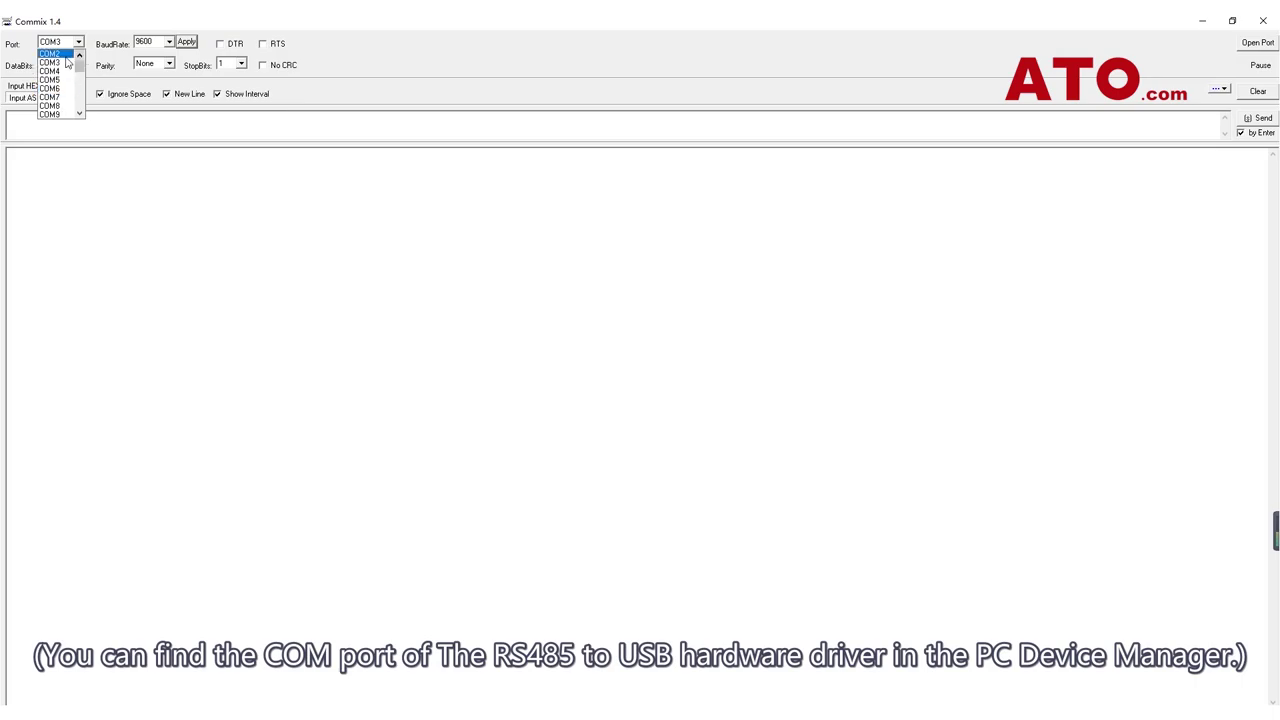
left_click(56, 63)
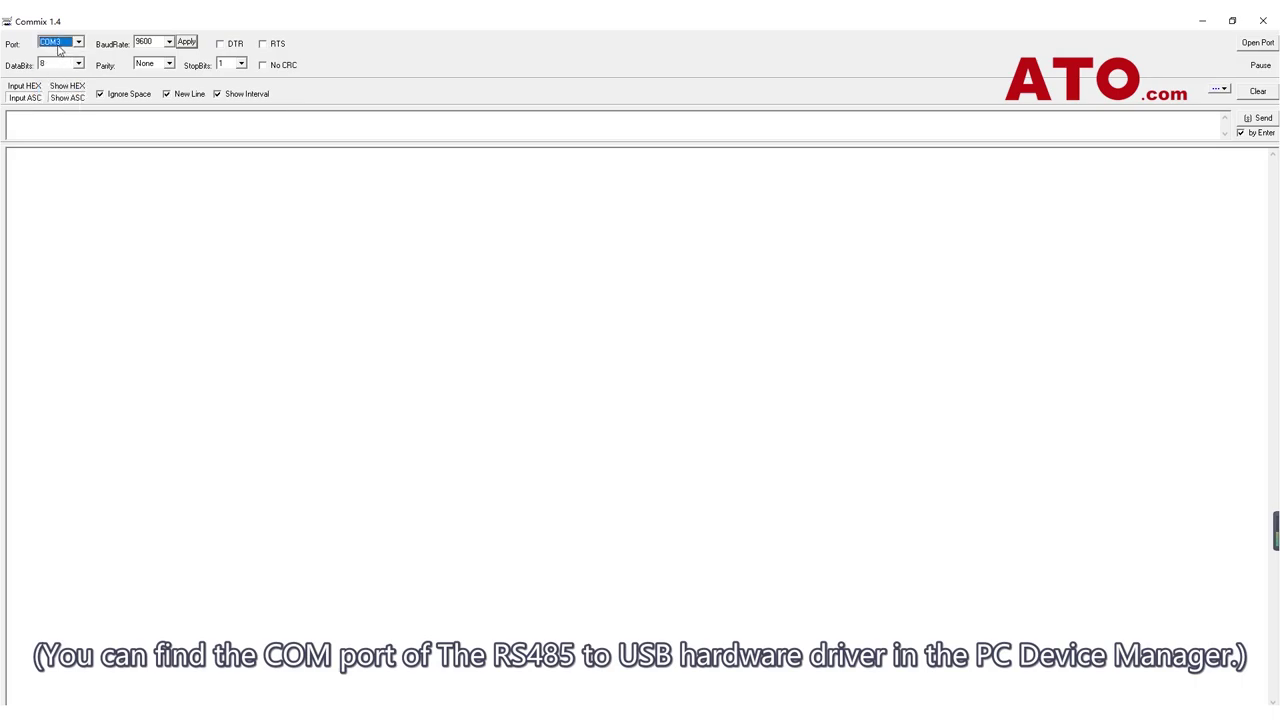
left_click(170, 42)
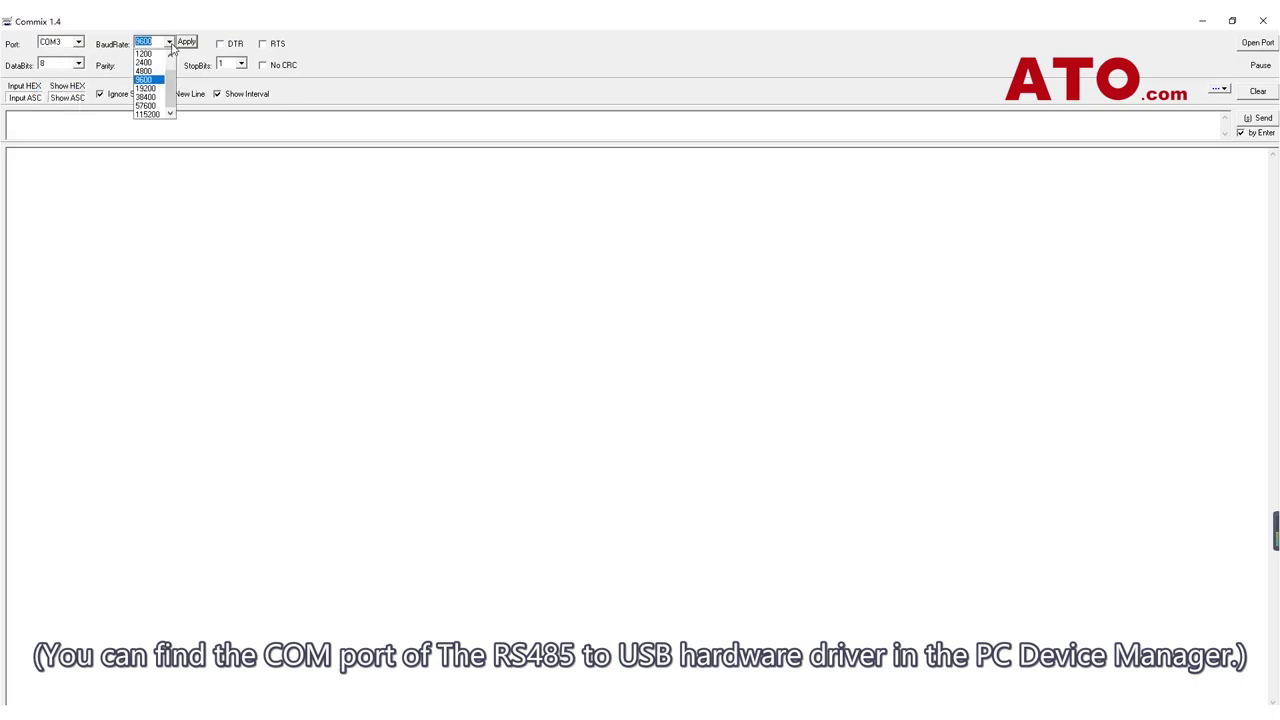
left_click(157, 100)
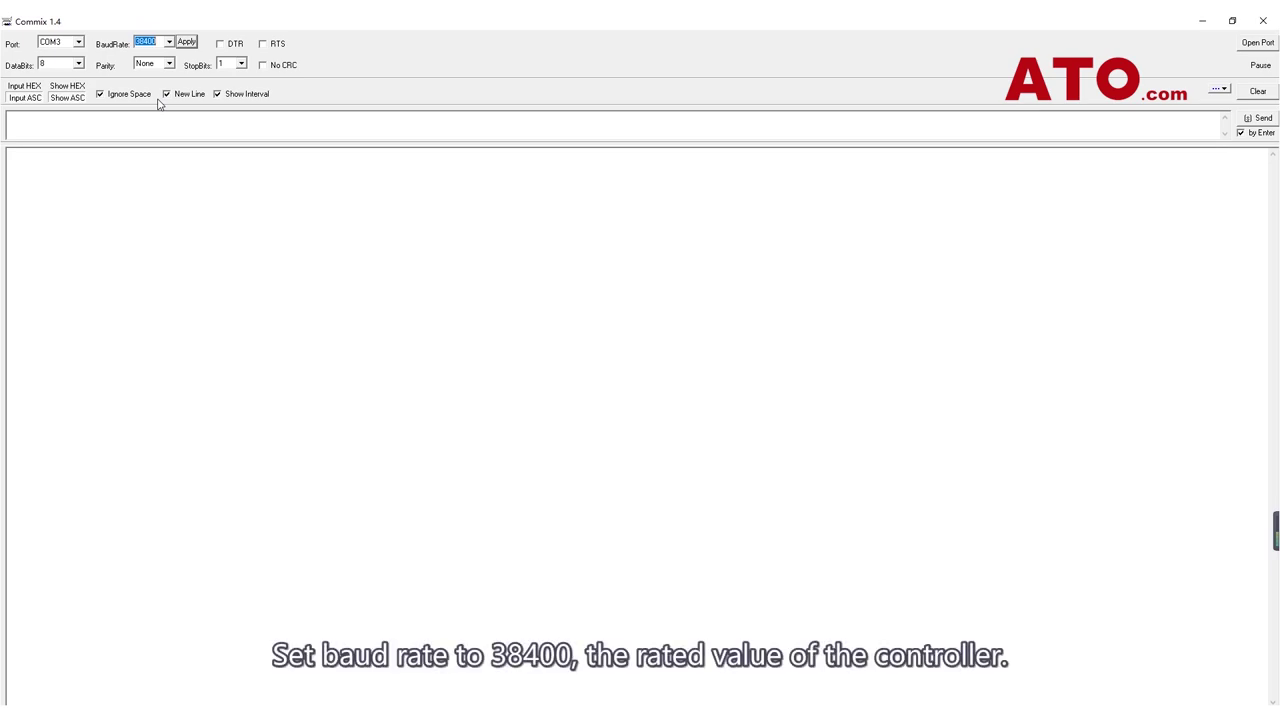
left_click(187, 44)
Step: Set the checksum to CRC16 (ModbusRTU) and switch input and display to HEX
left_click(263, 65)
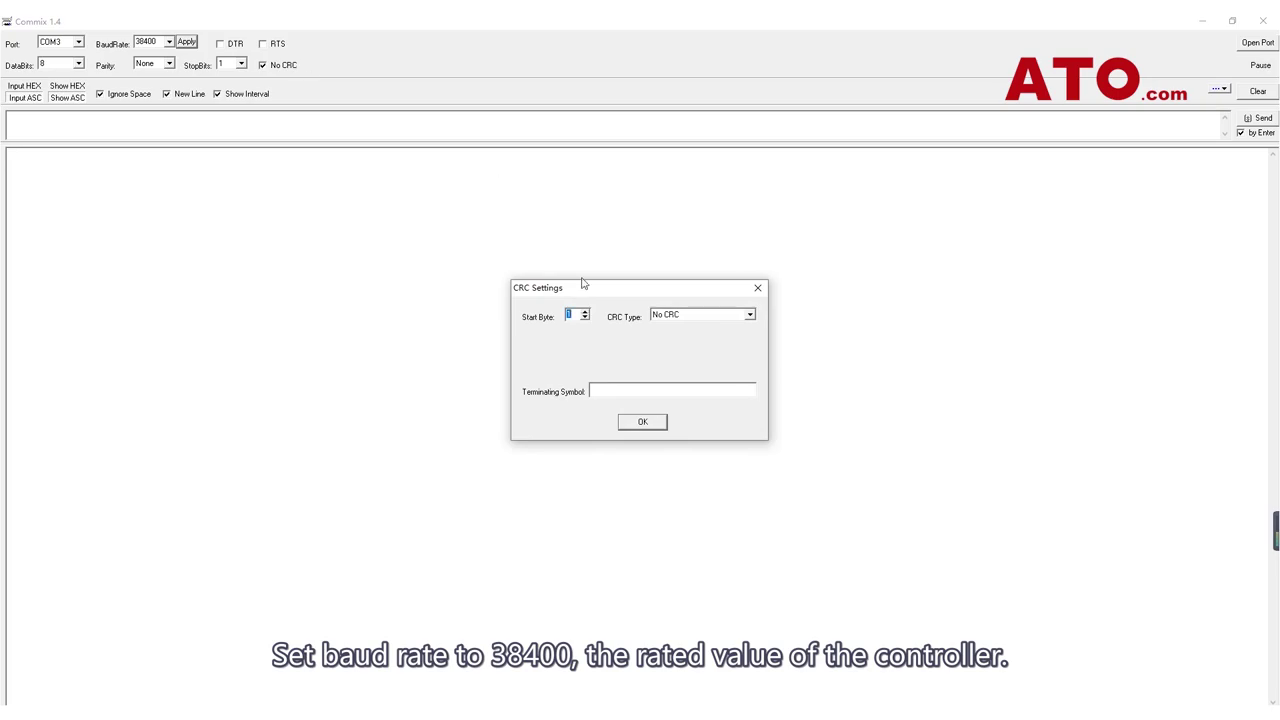
left_click(750, 315)
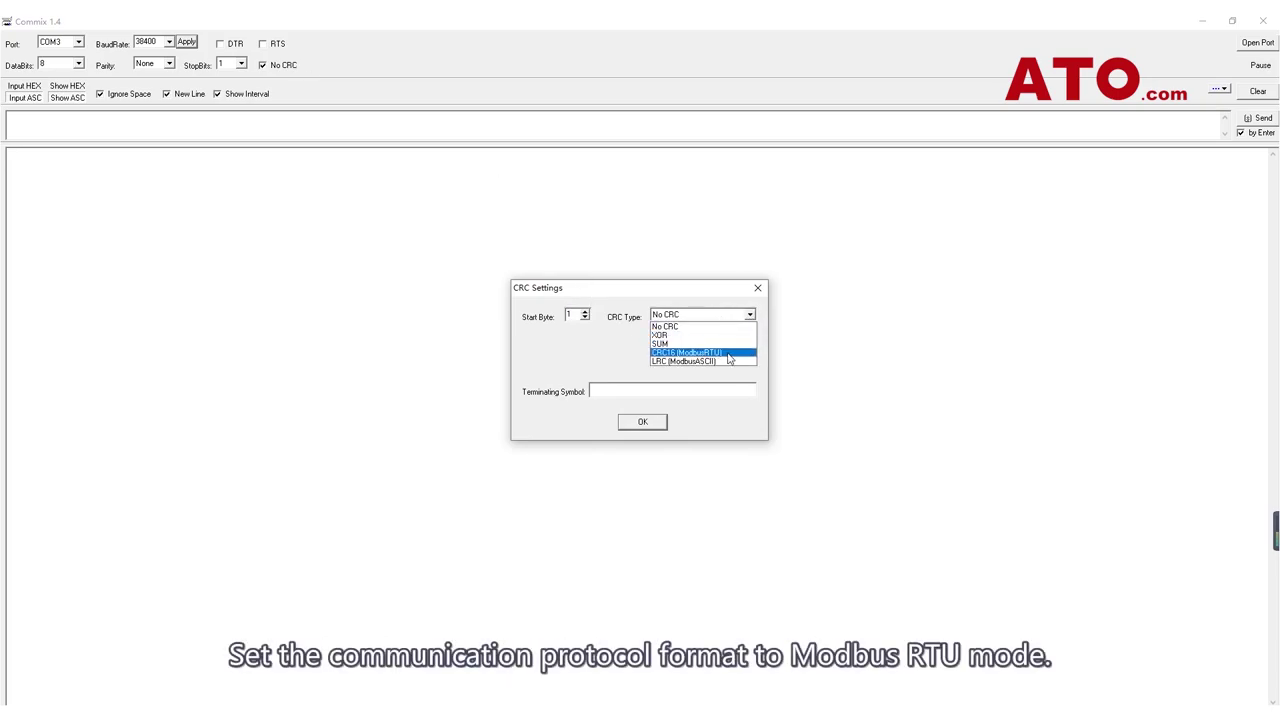
left_click(729, 356)
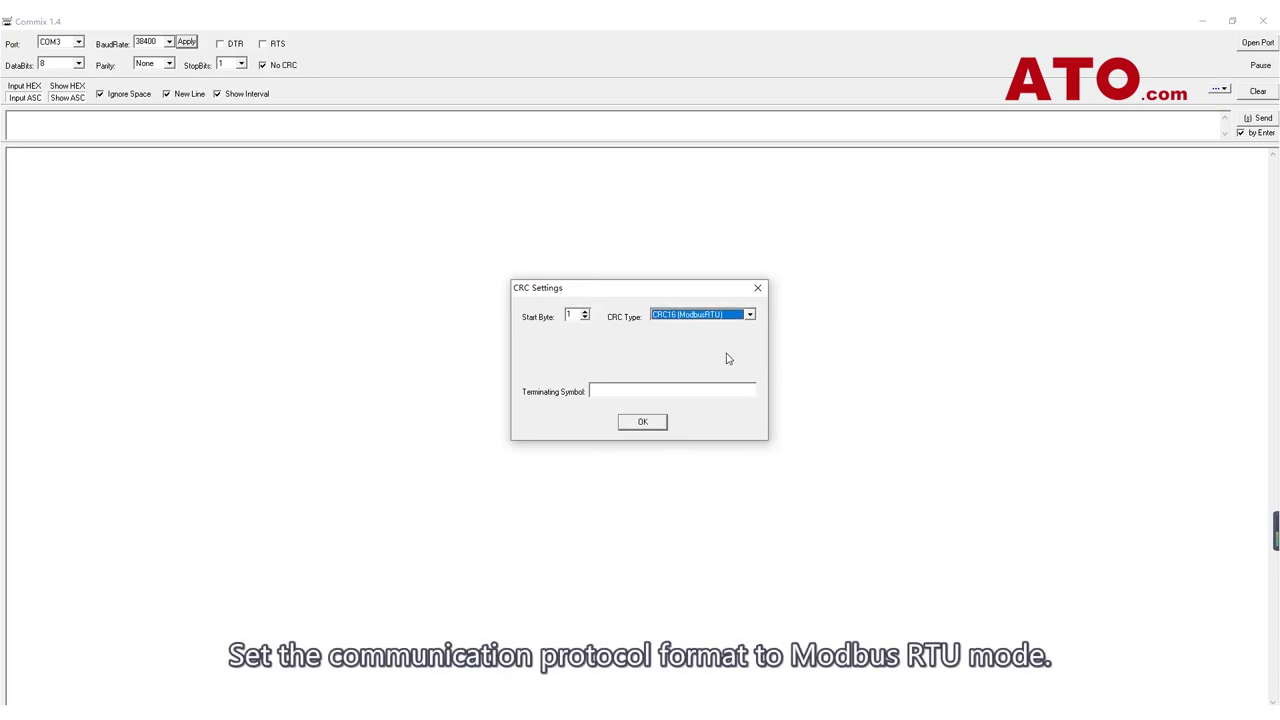
left_click(643, 422)
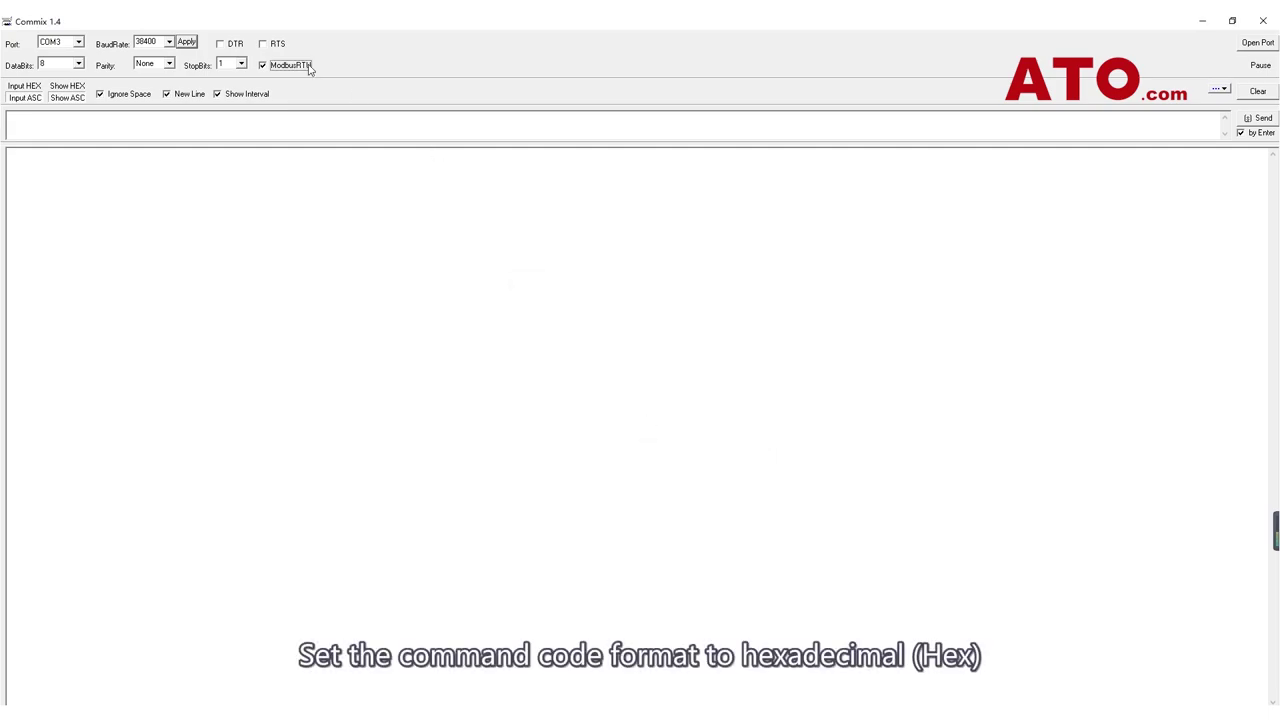
left_click(24, 86)
left_click(67, 86)
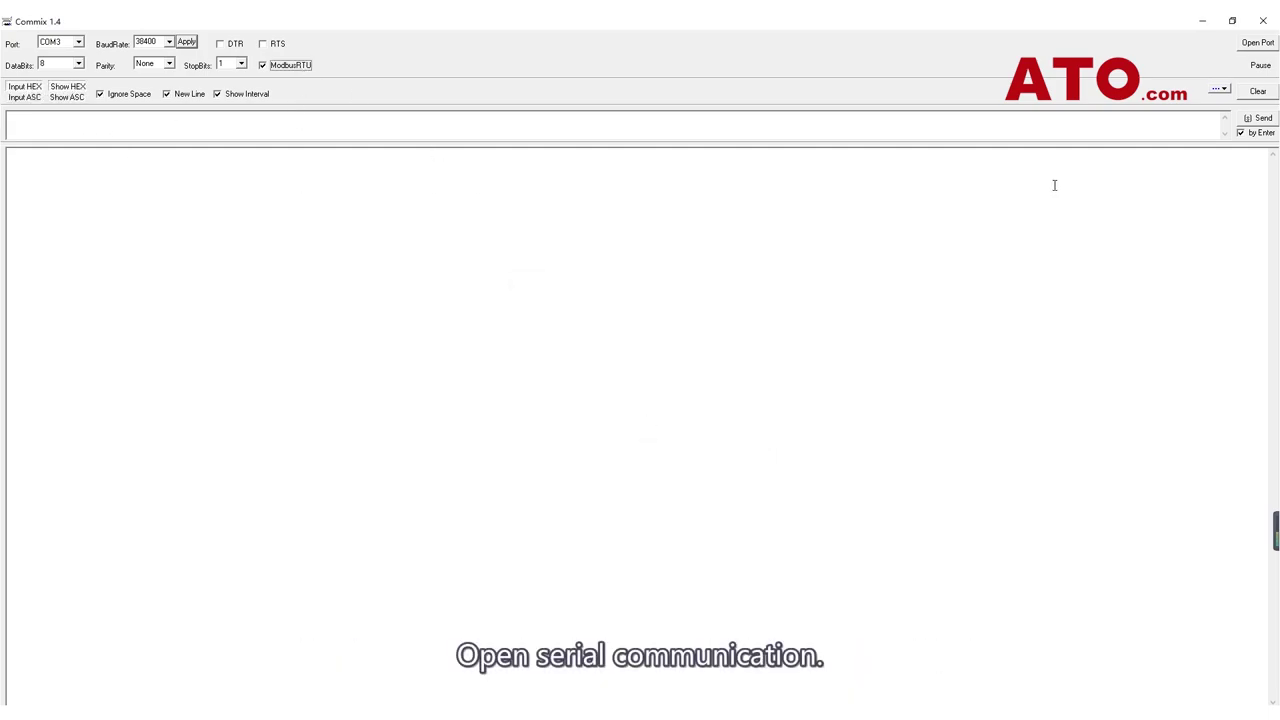
Step: Open COM3, then send 01 06 00 B6 00 01 A9 EC and mark the echoed address and value bytes
left_click(1252, 44)
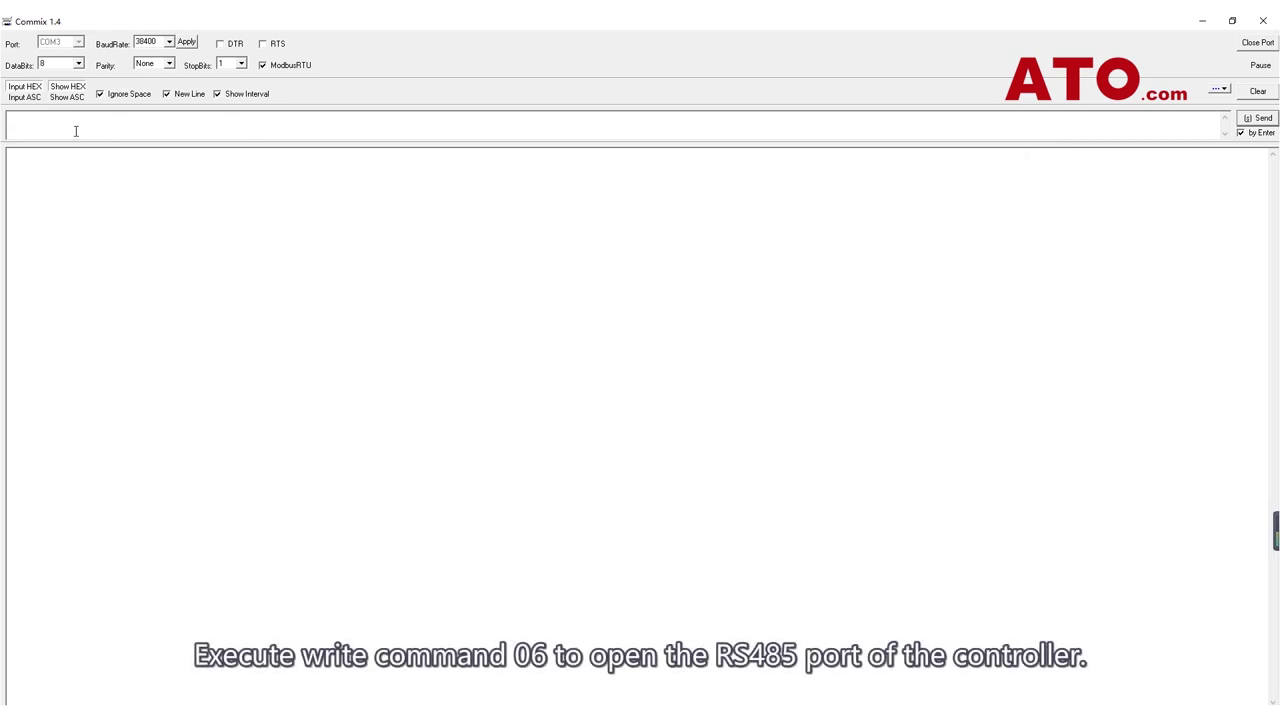
type("01 06 0")
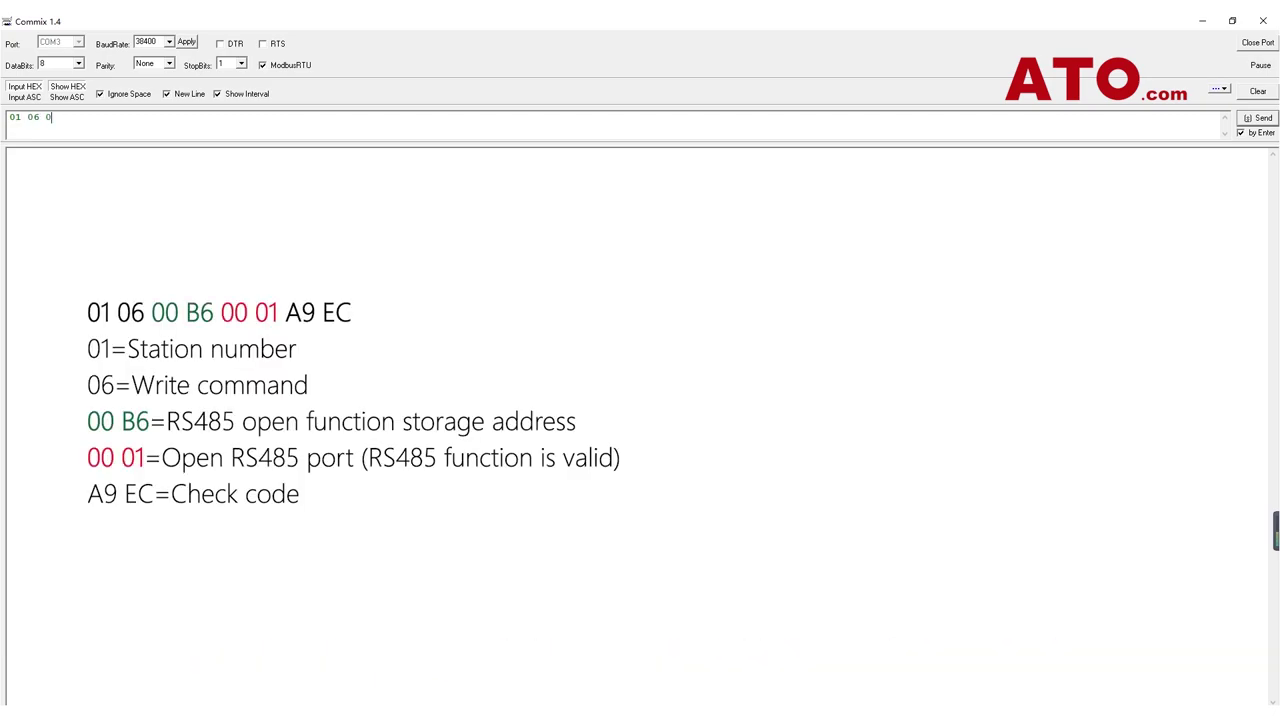
type("0 B6 00 01 A")
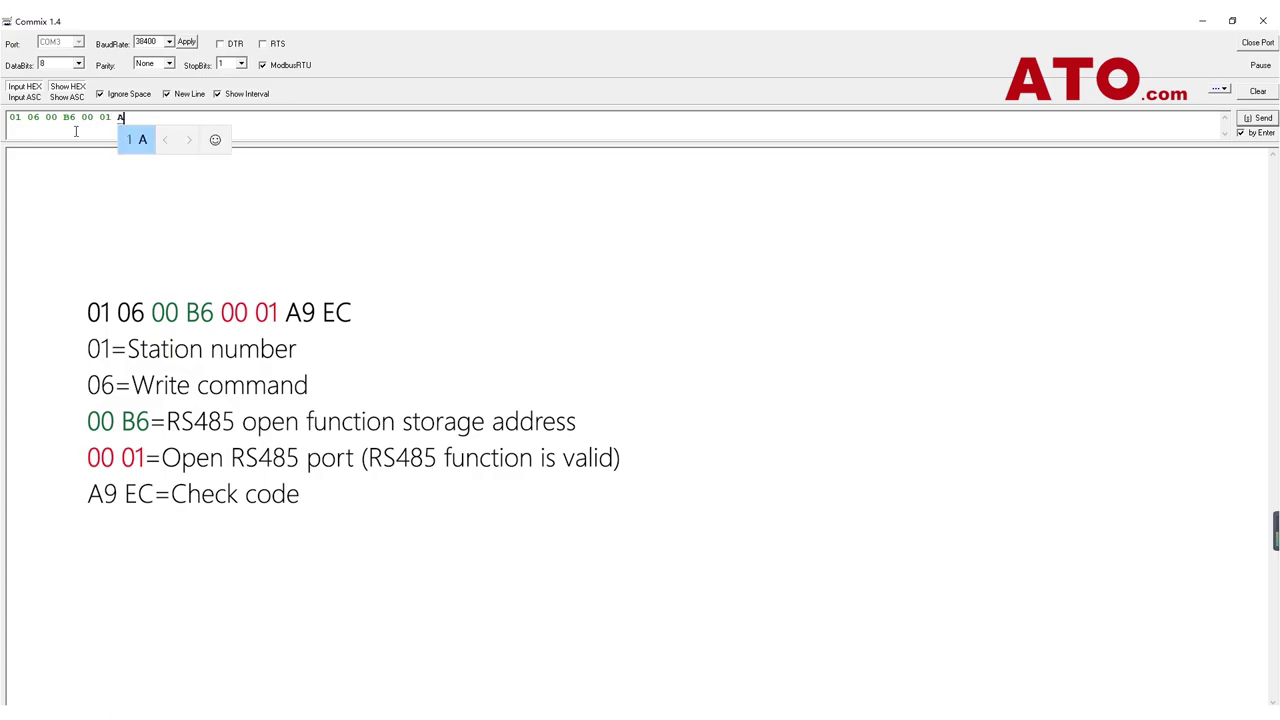
type("9")
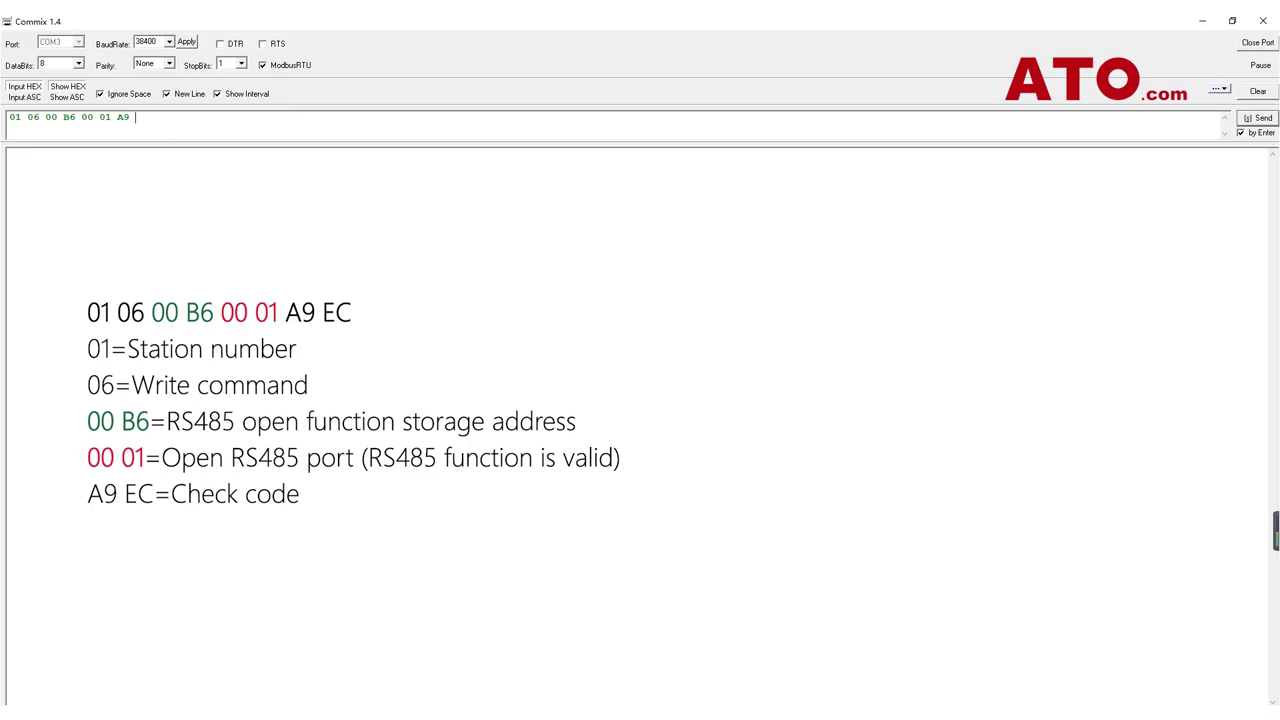
type(" Echo")
key("BackSpace")
key("BackSpace")
key("BackSpace")
type("C")
left_click(1270, 118)
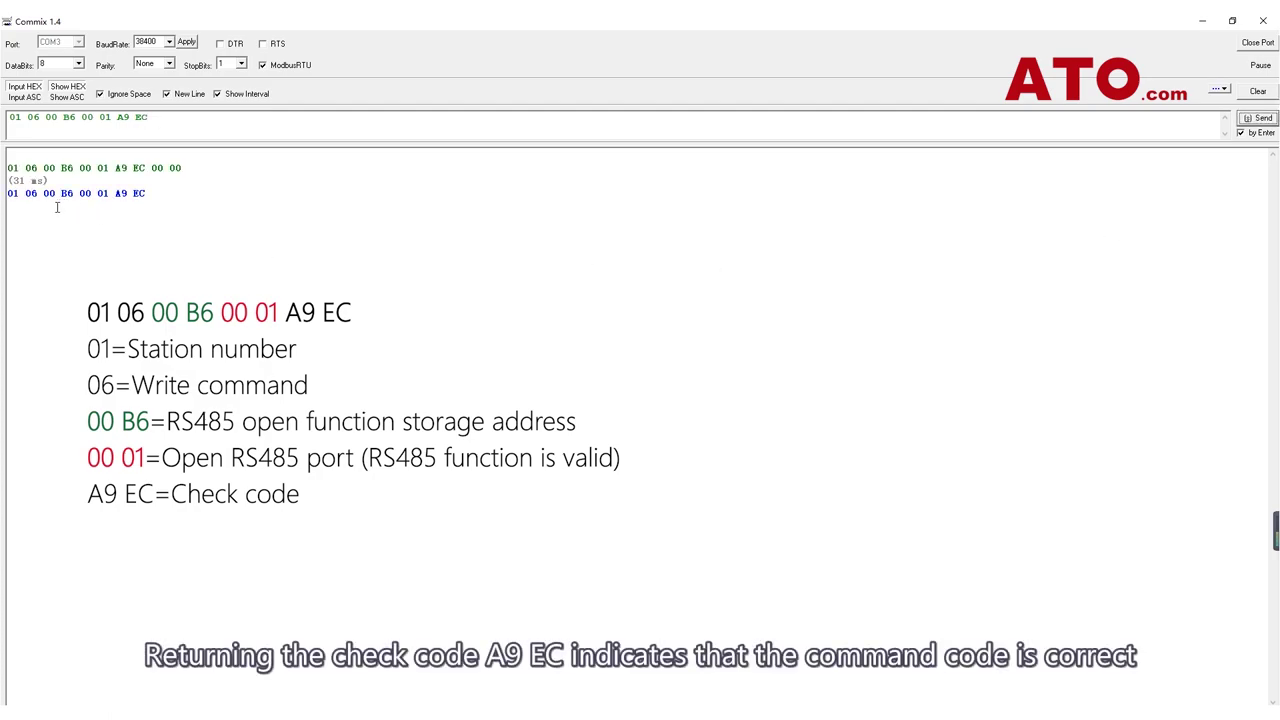
left_click_drag(44, 200, 147, 199)
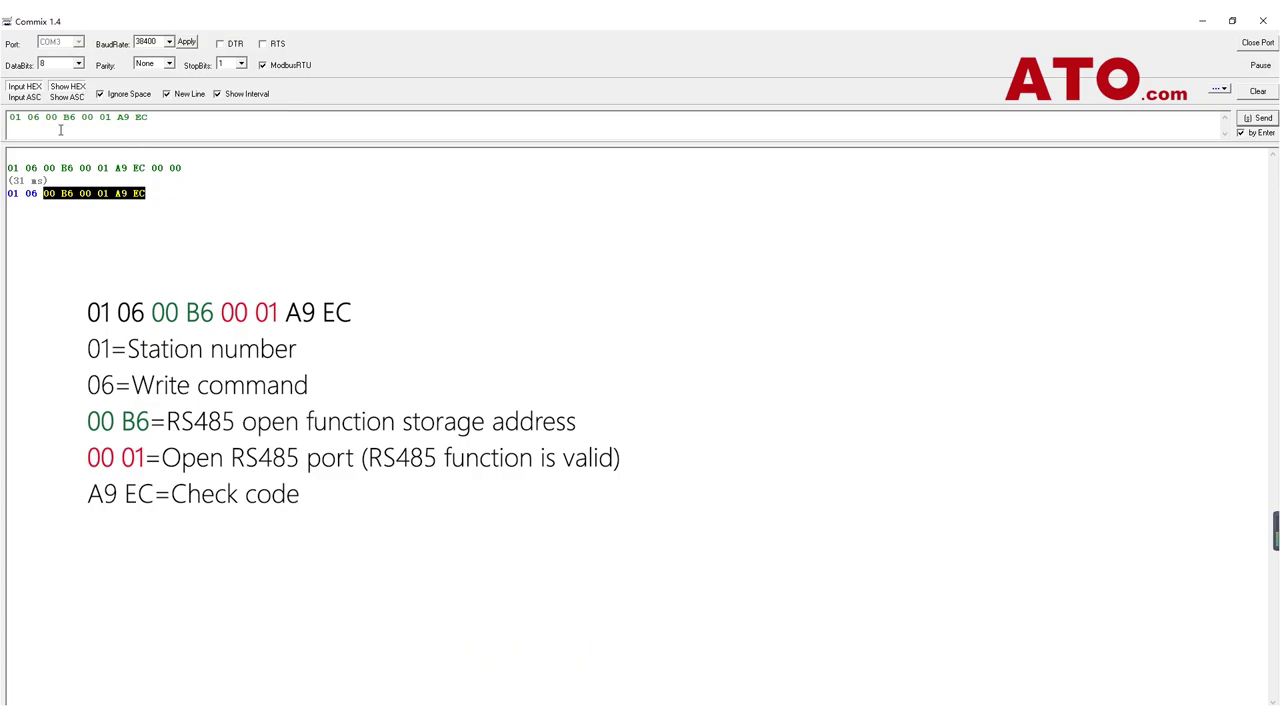
left_click_drag(64, 122, 175, 126)
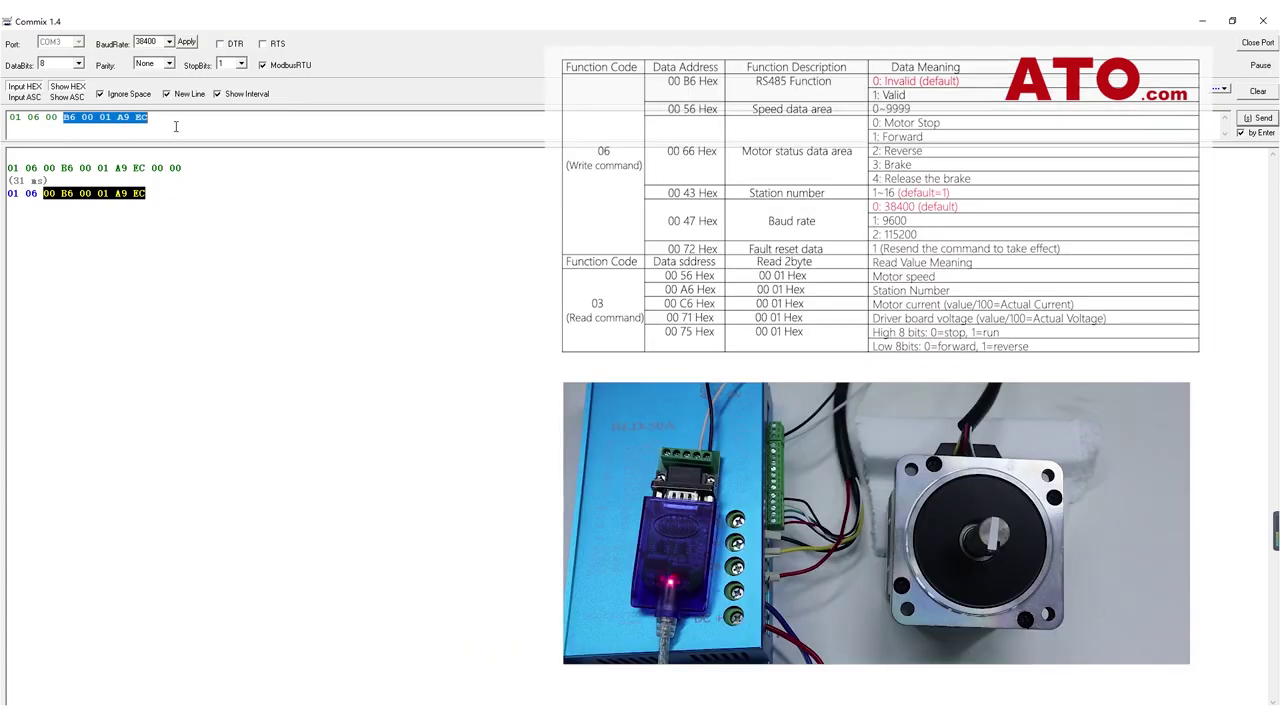
type("66 ")
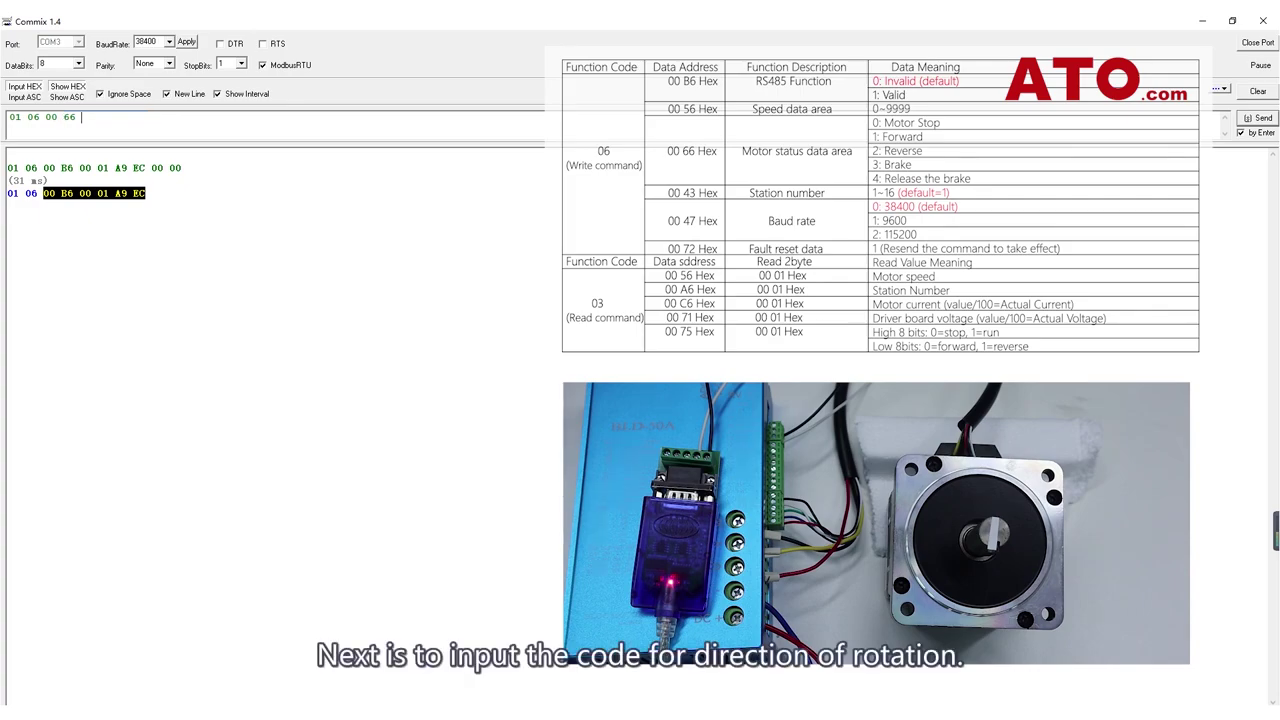
type("00")
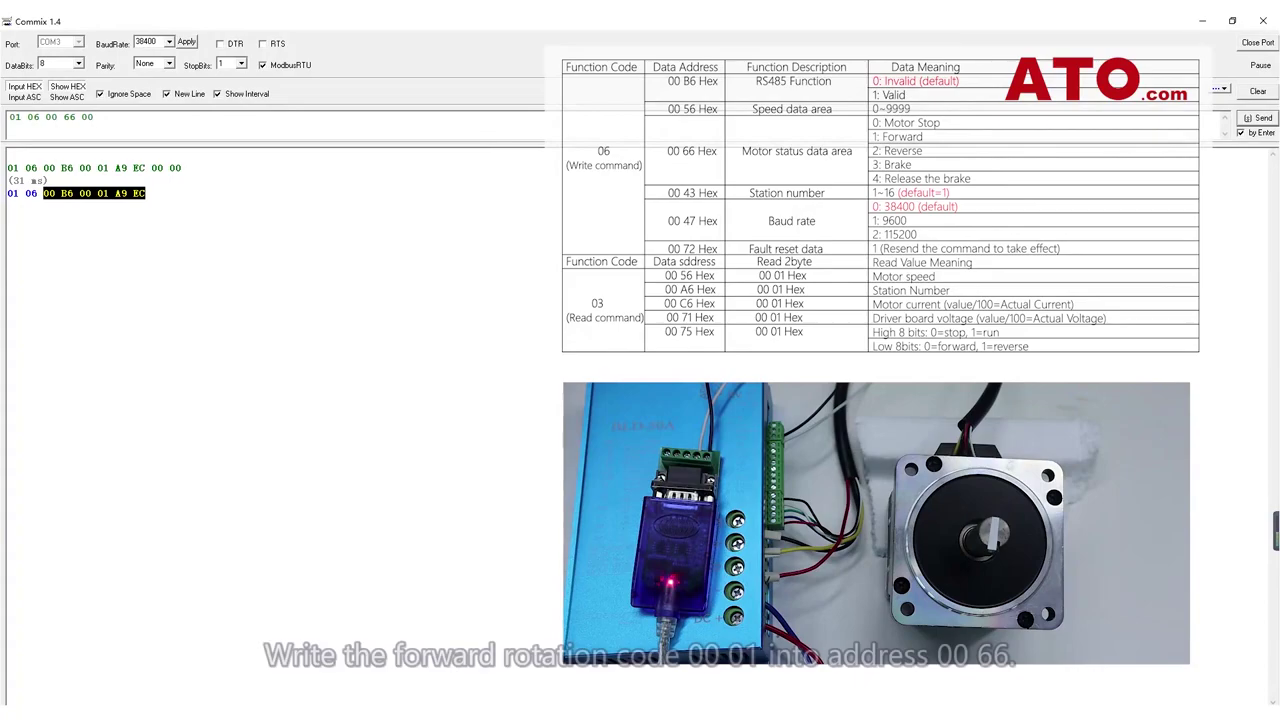
type(" 01")
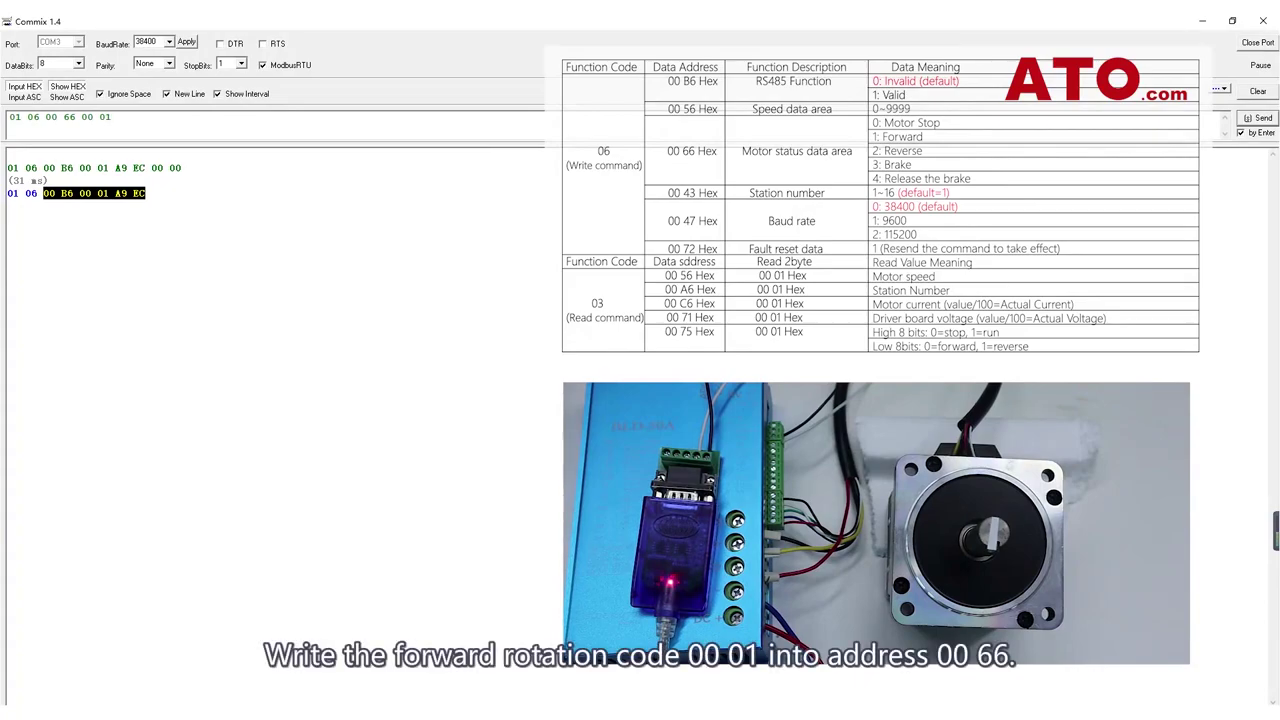
left_click(137, 168)
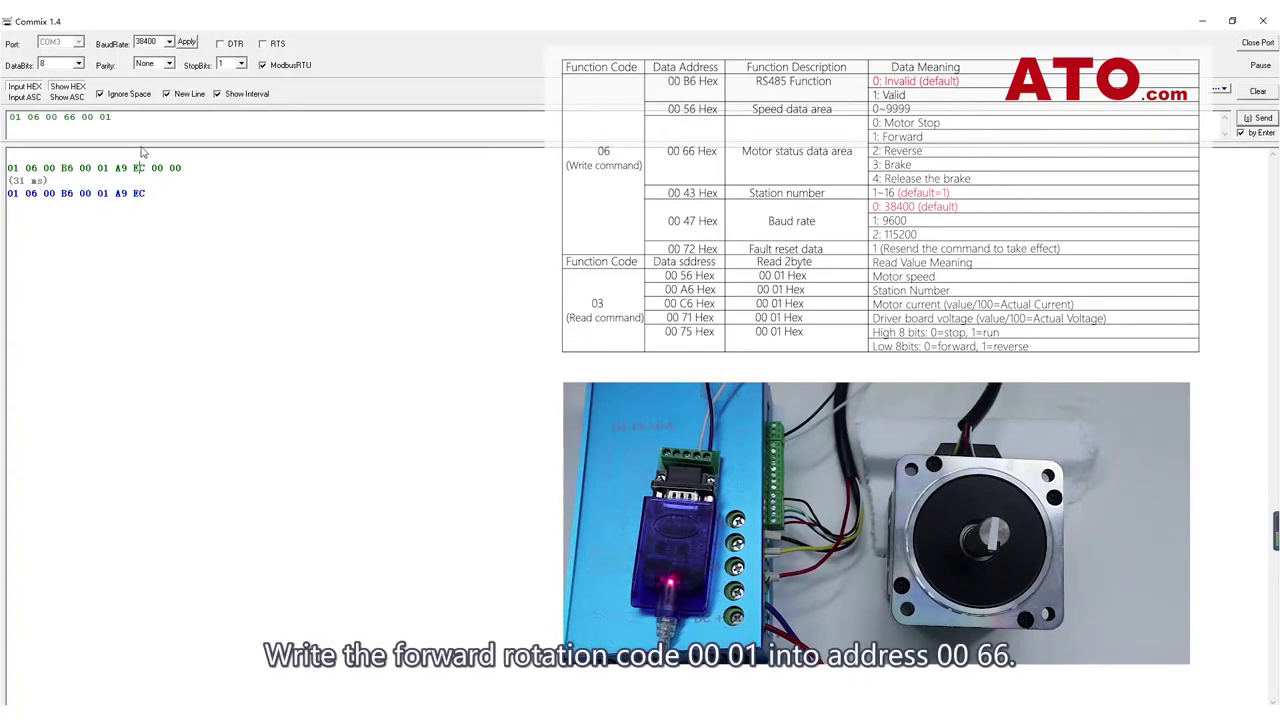
left_click(147, 124)
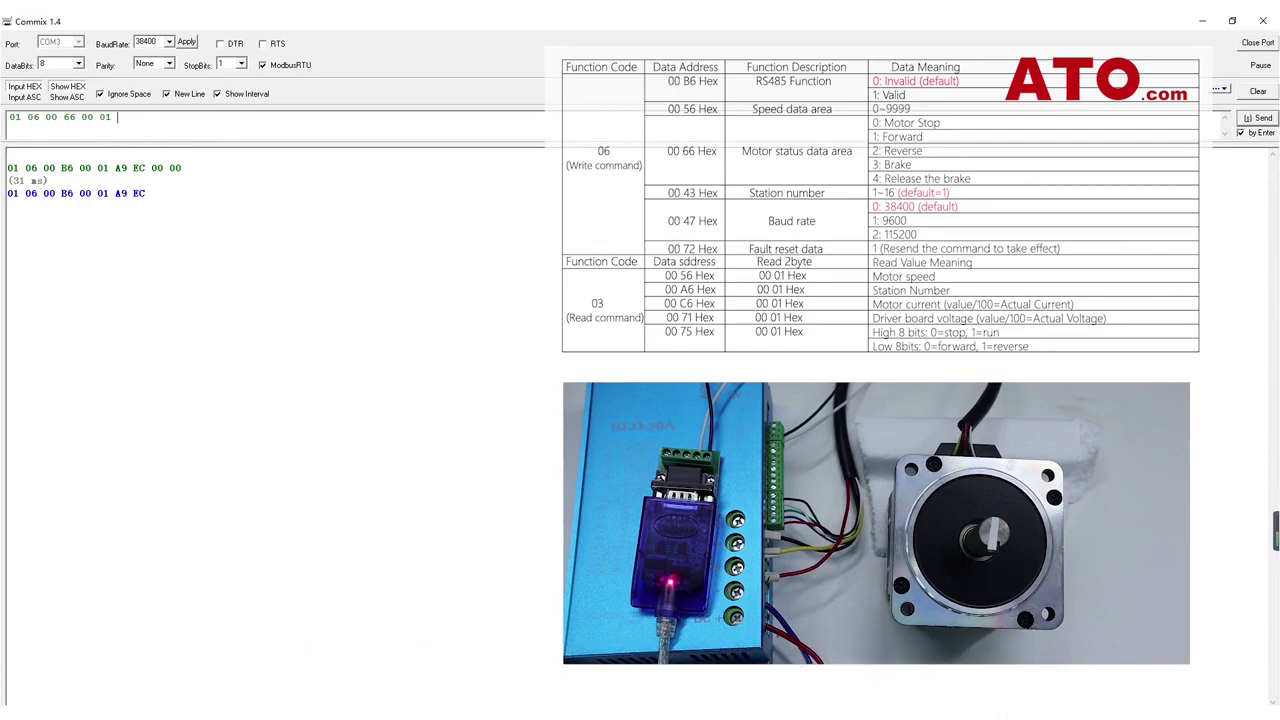
type("A8 15")
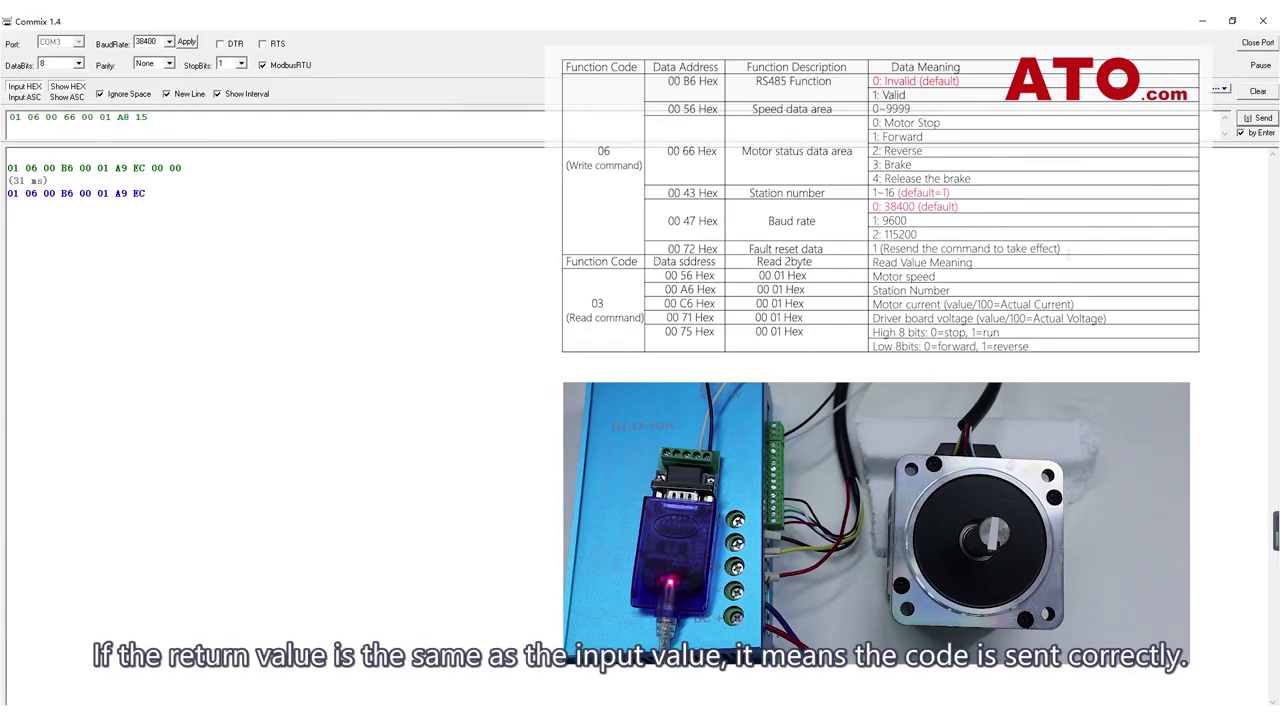
left_click(1257, 117)
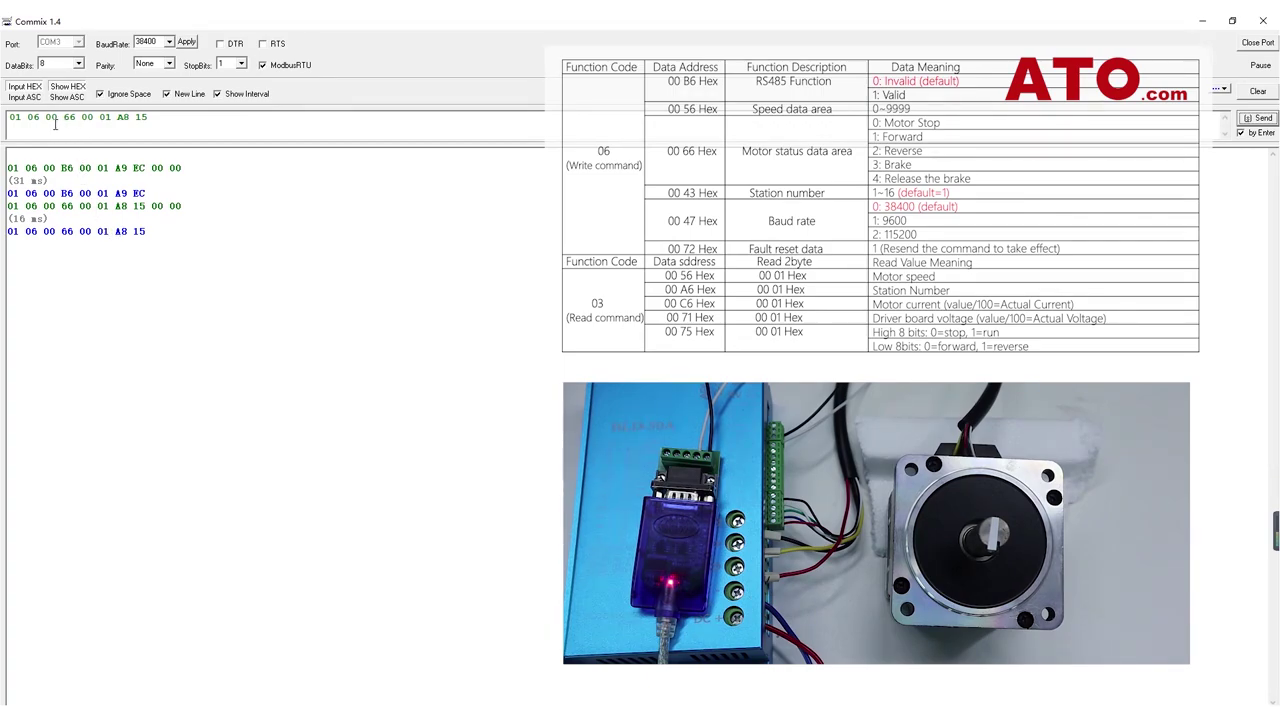
left_click_drag(63, 123, 189, 125)
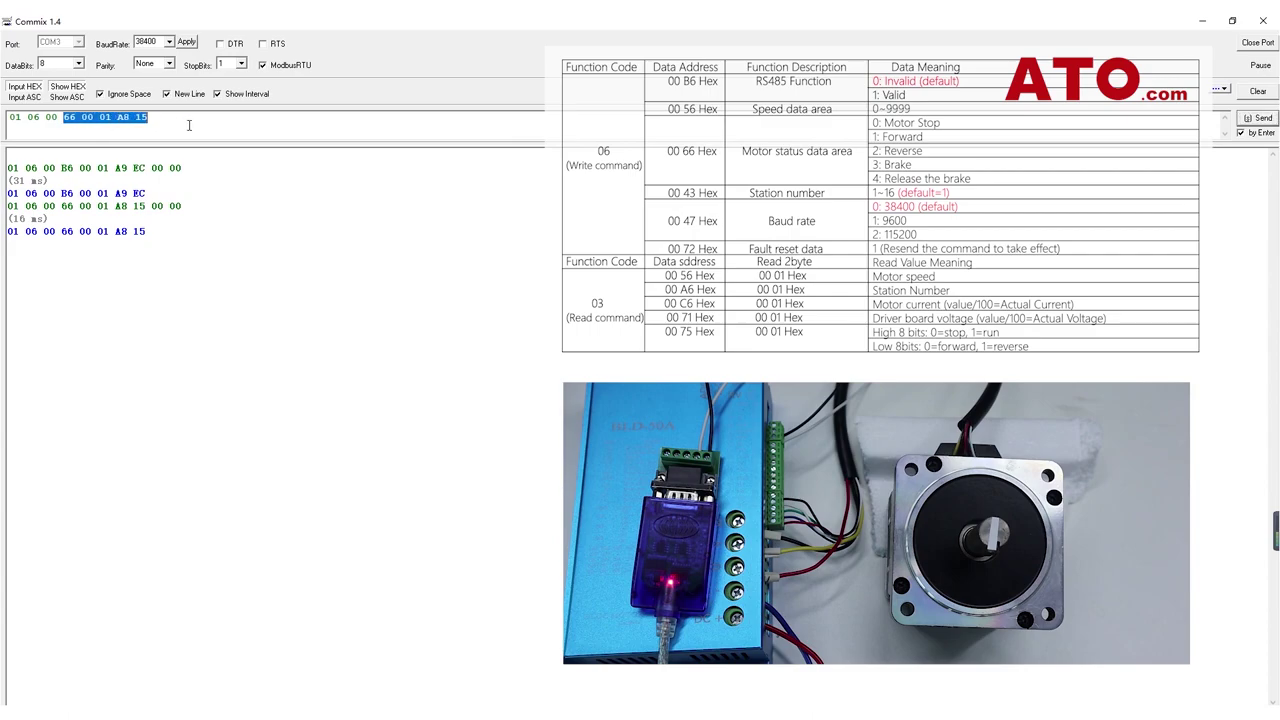
type("56 ")
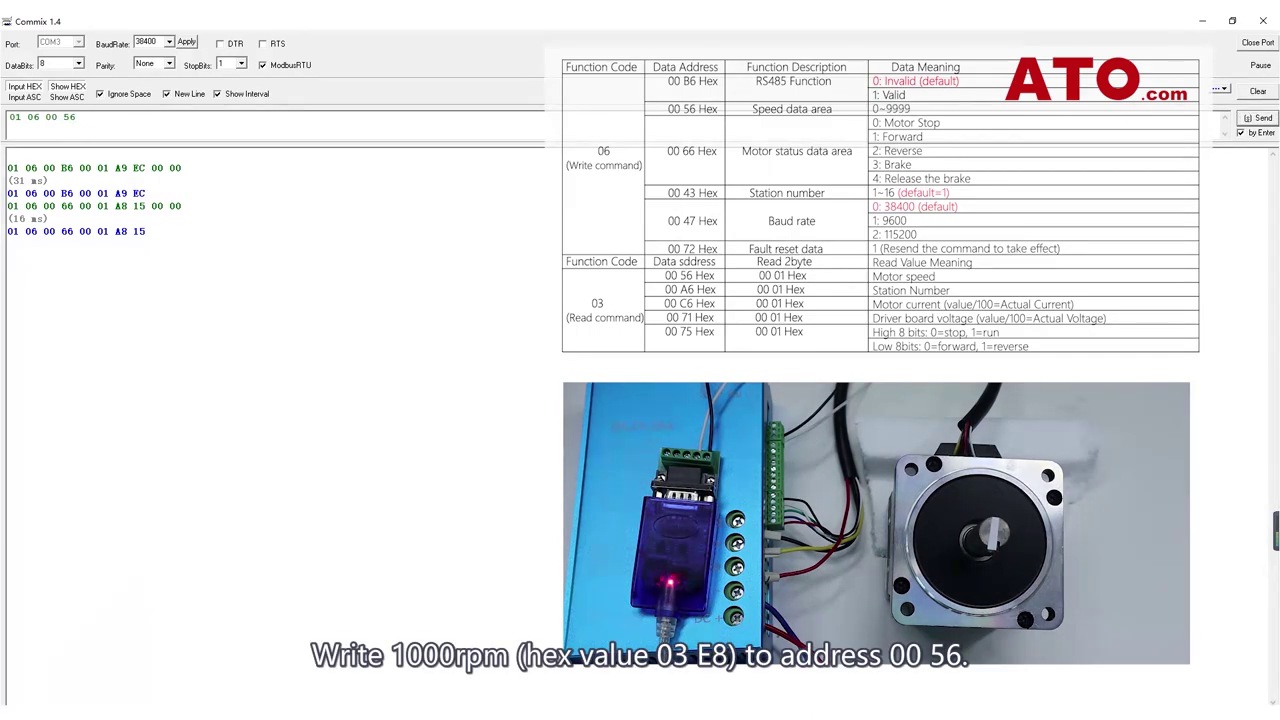
type("03 E8 ")
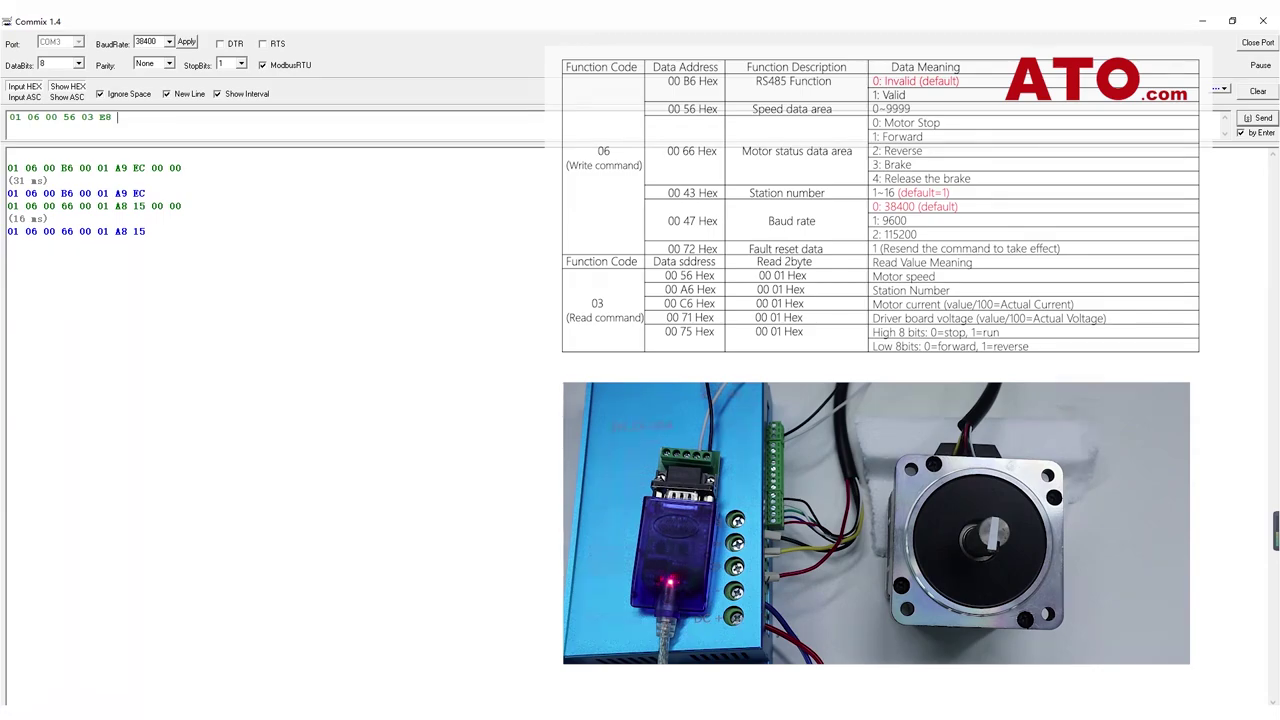
type("69 64")
left_click_drag(82, 117, 107, 122)
left_click(1258, 118)
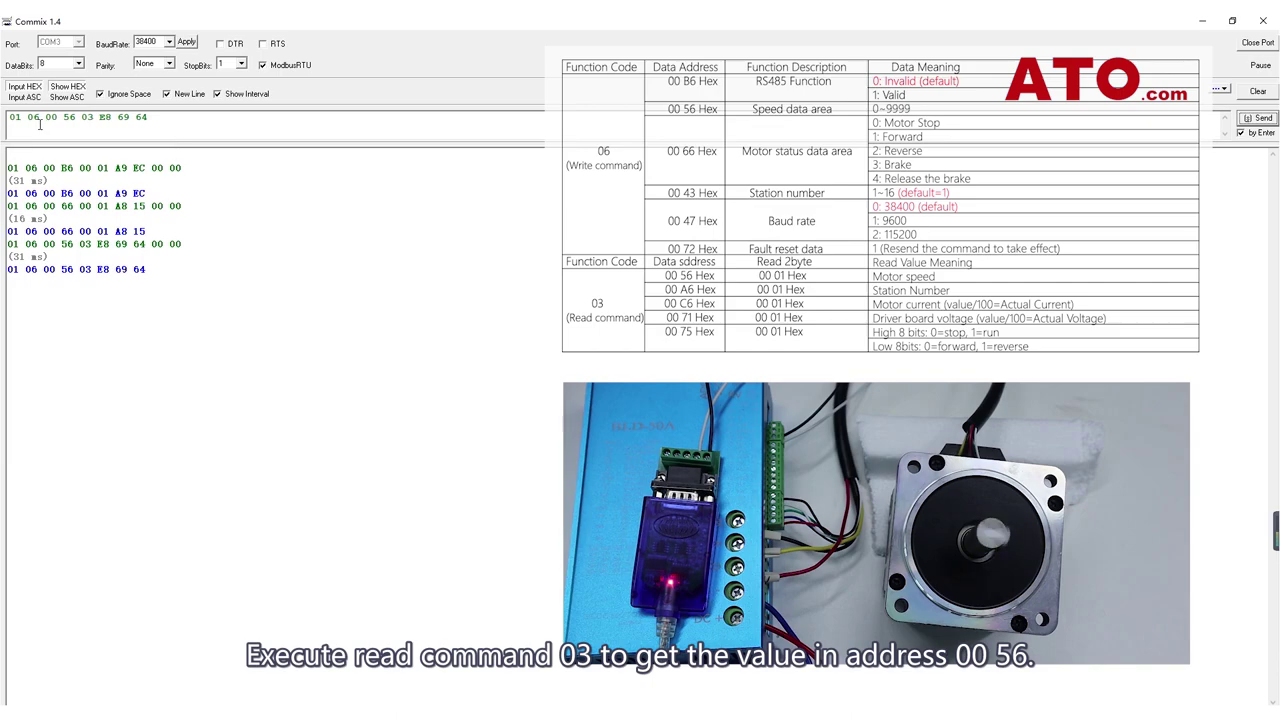
left_click_drag(33, 123, 166, 123)
key("BackSpace")
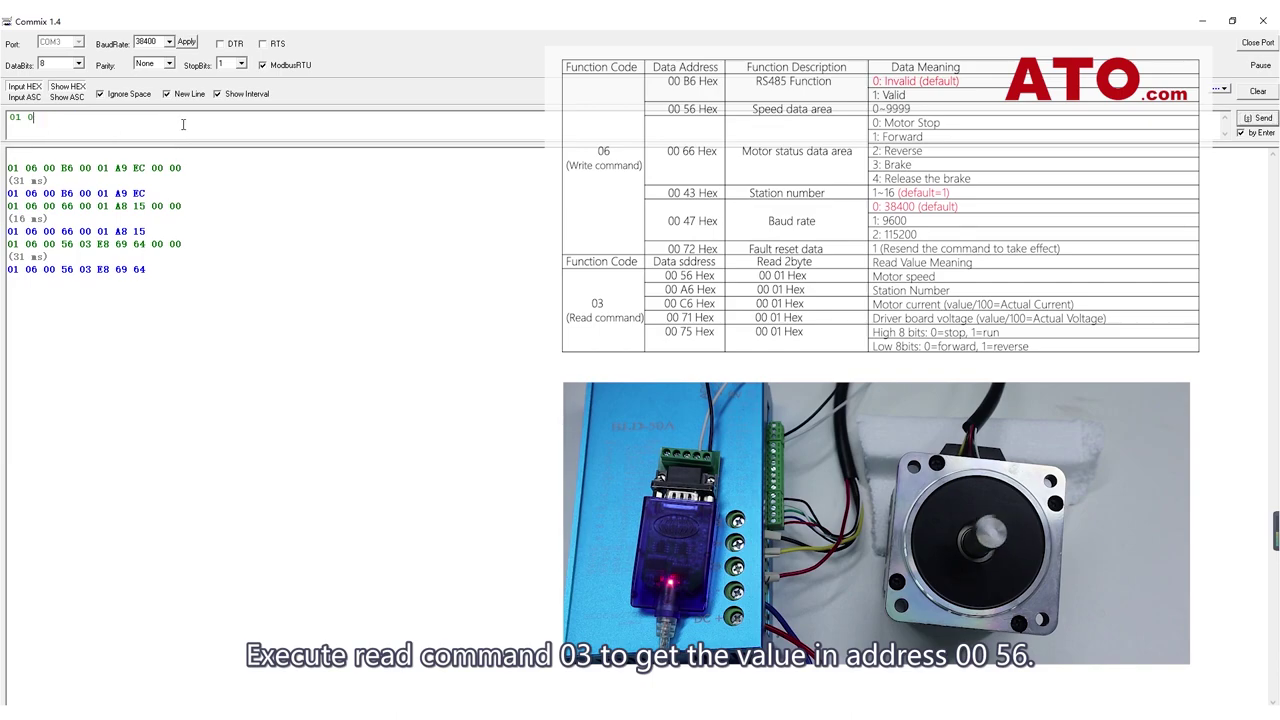
type("3 ")
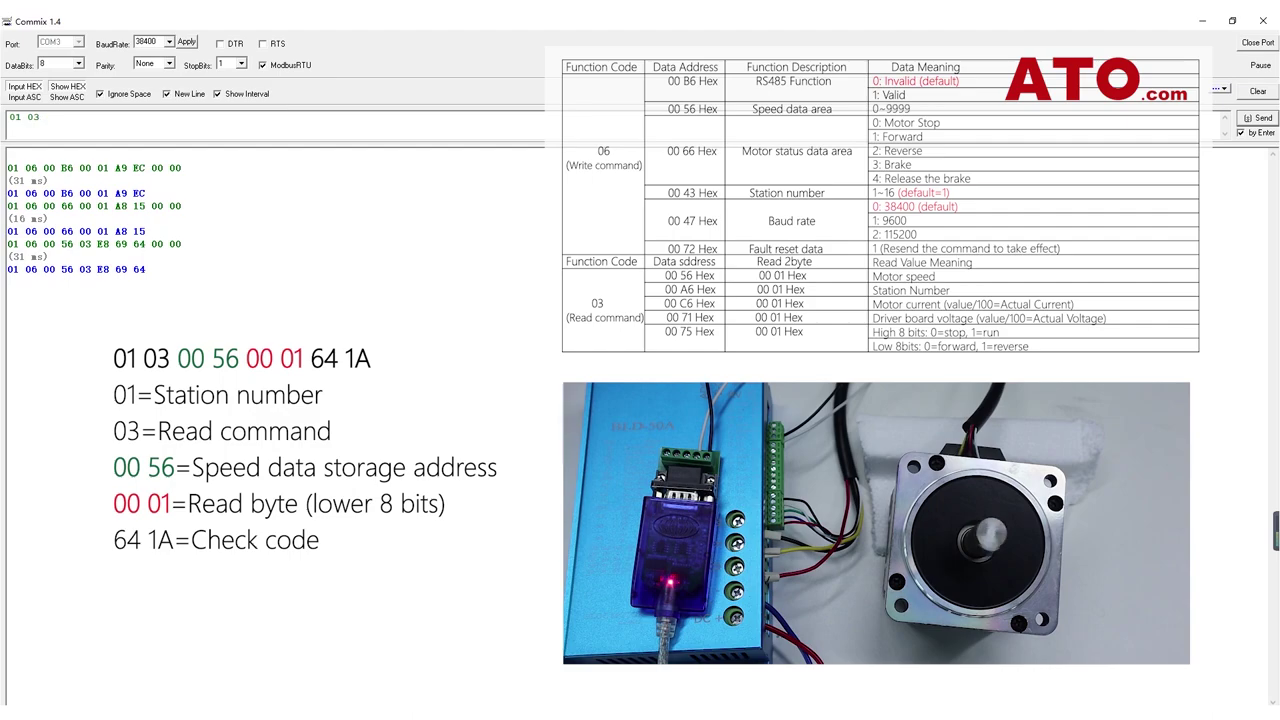
type("00 56 00")
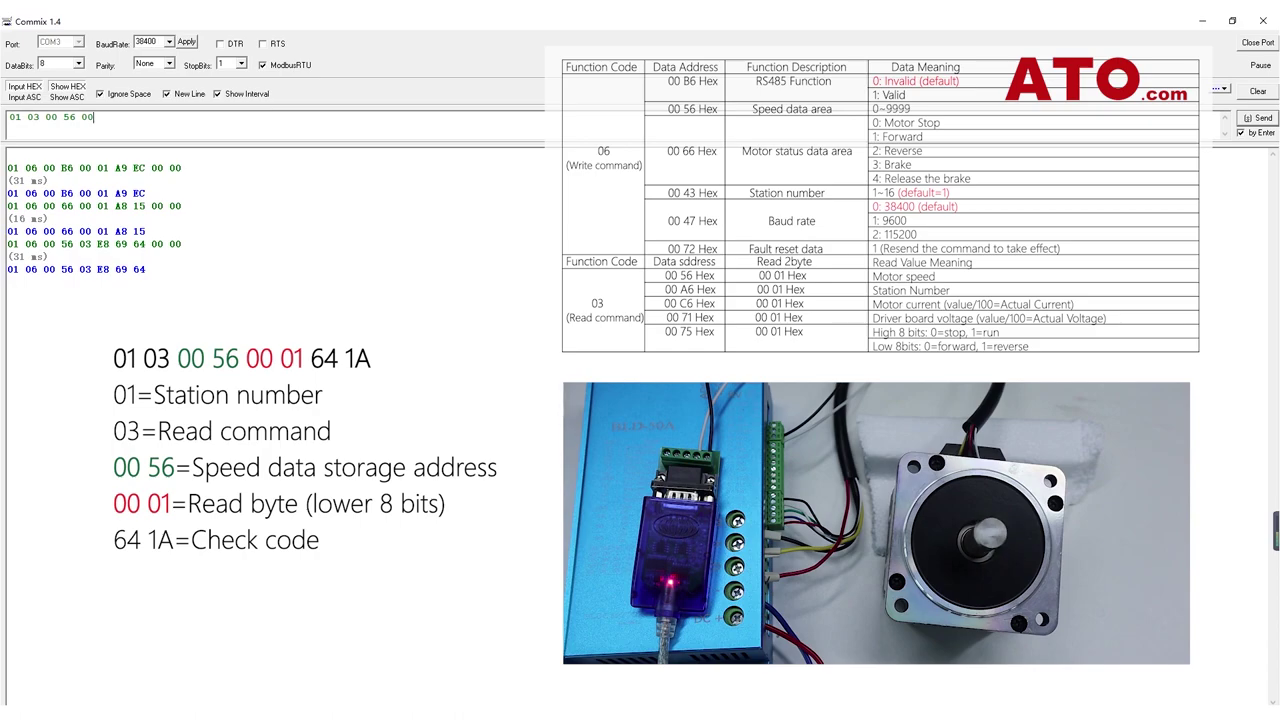
type(" 01 64 1A")
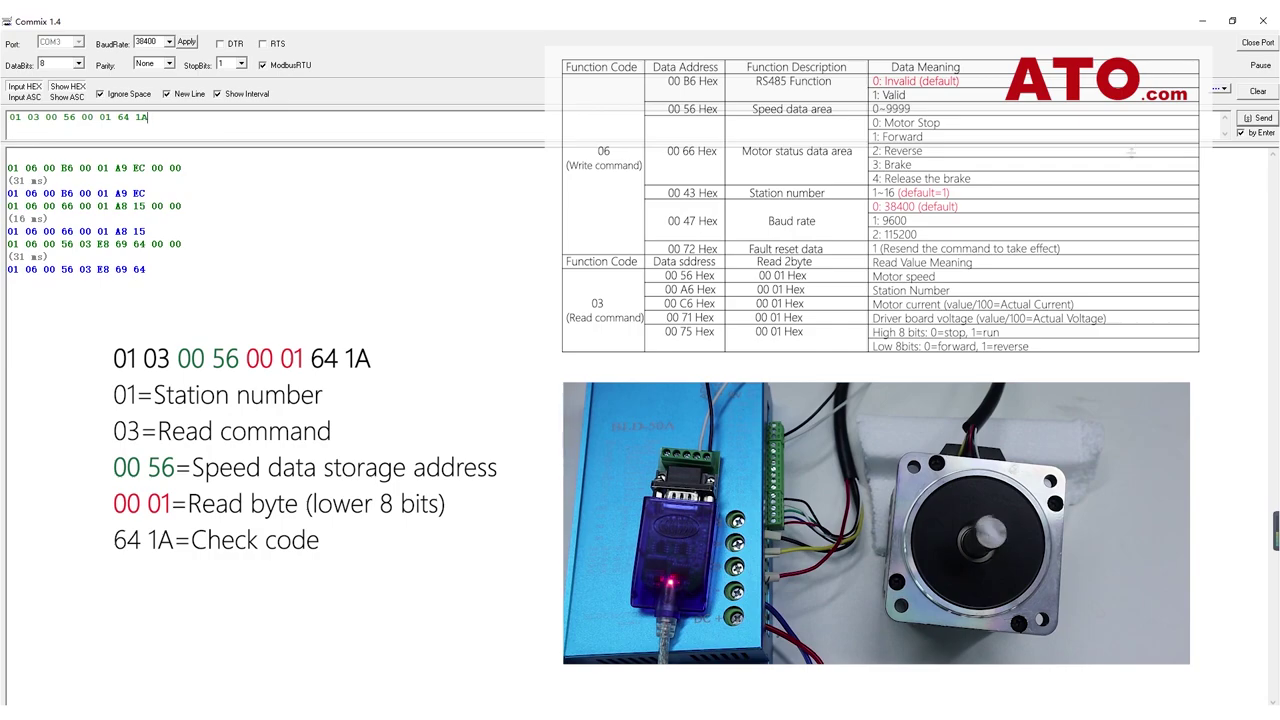
left_click(1256, 118)
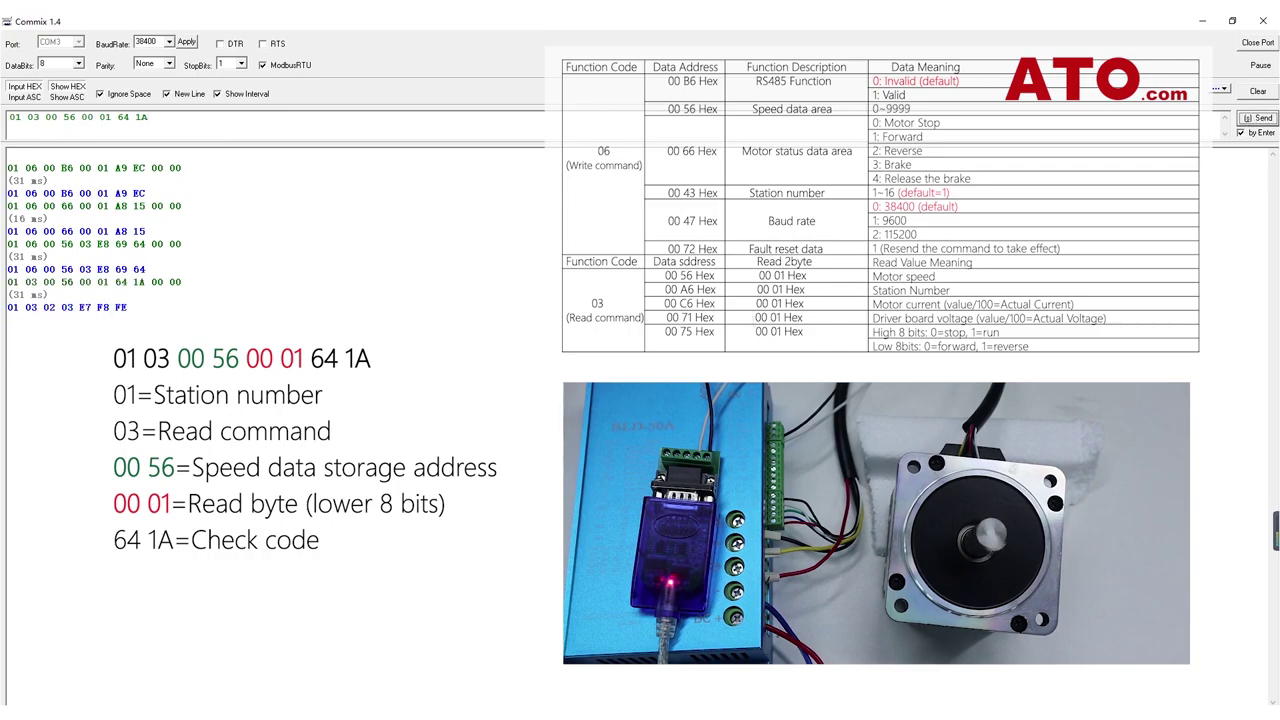
left_click_drag(62, 308, 93, 309)
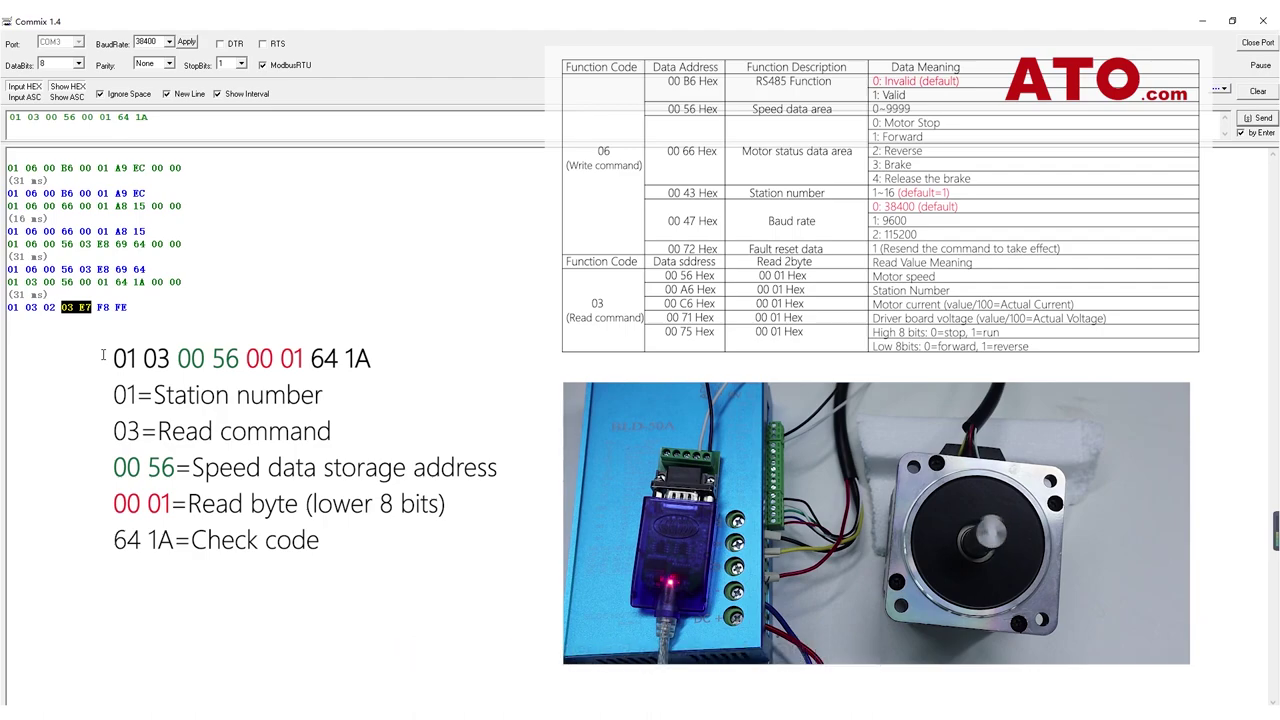
left_click(268, 224)
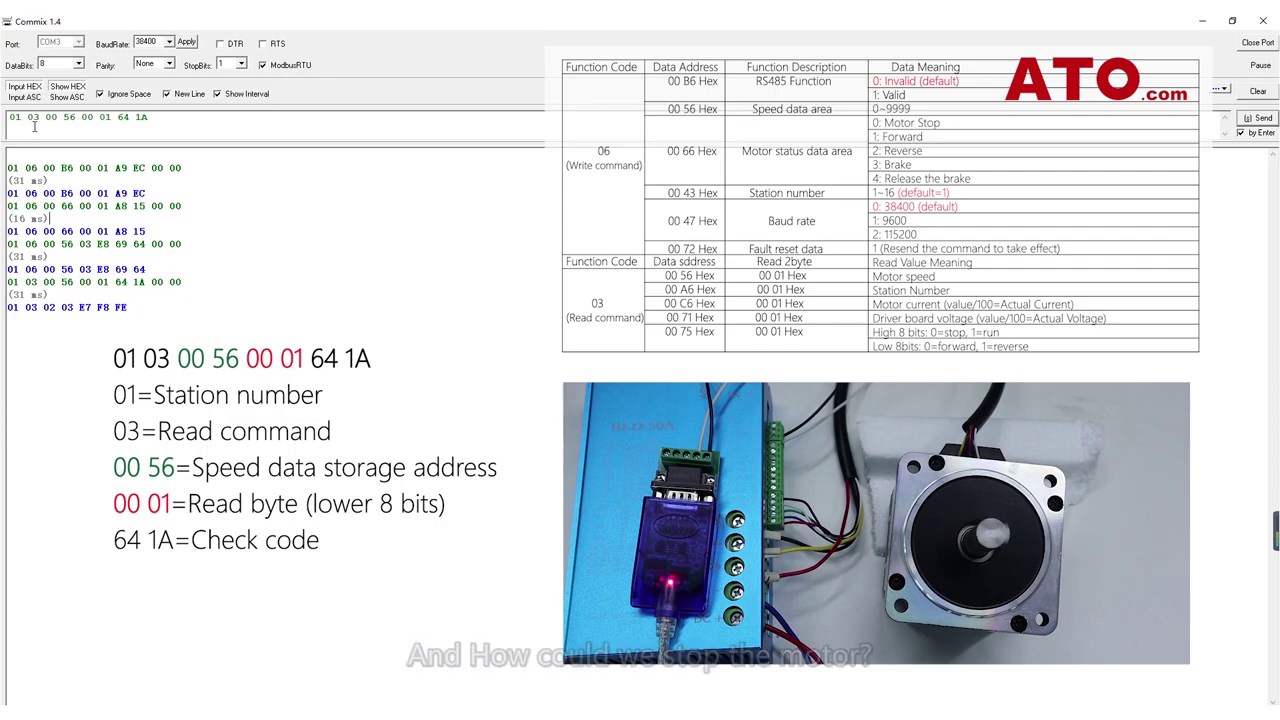
left_click_drag(27, 118, 191, 126)
type("06")
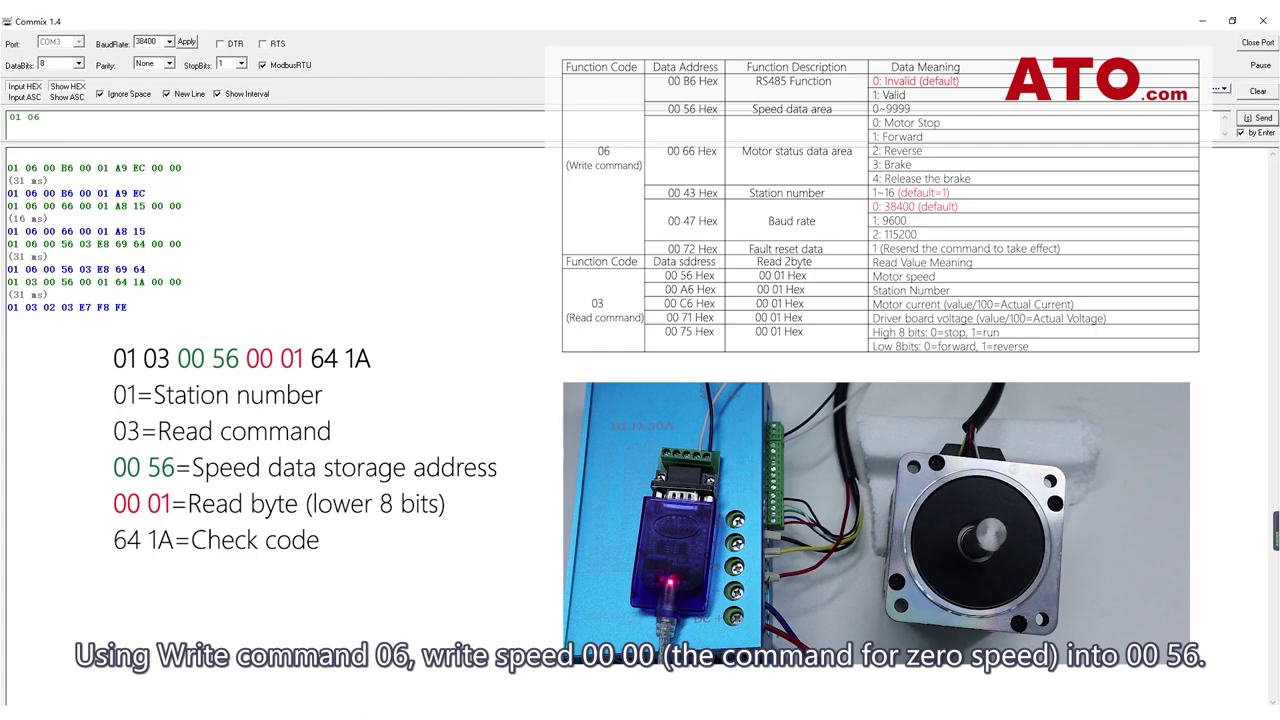
type(" 00 56 00")
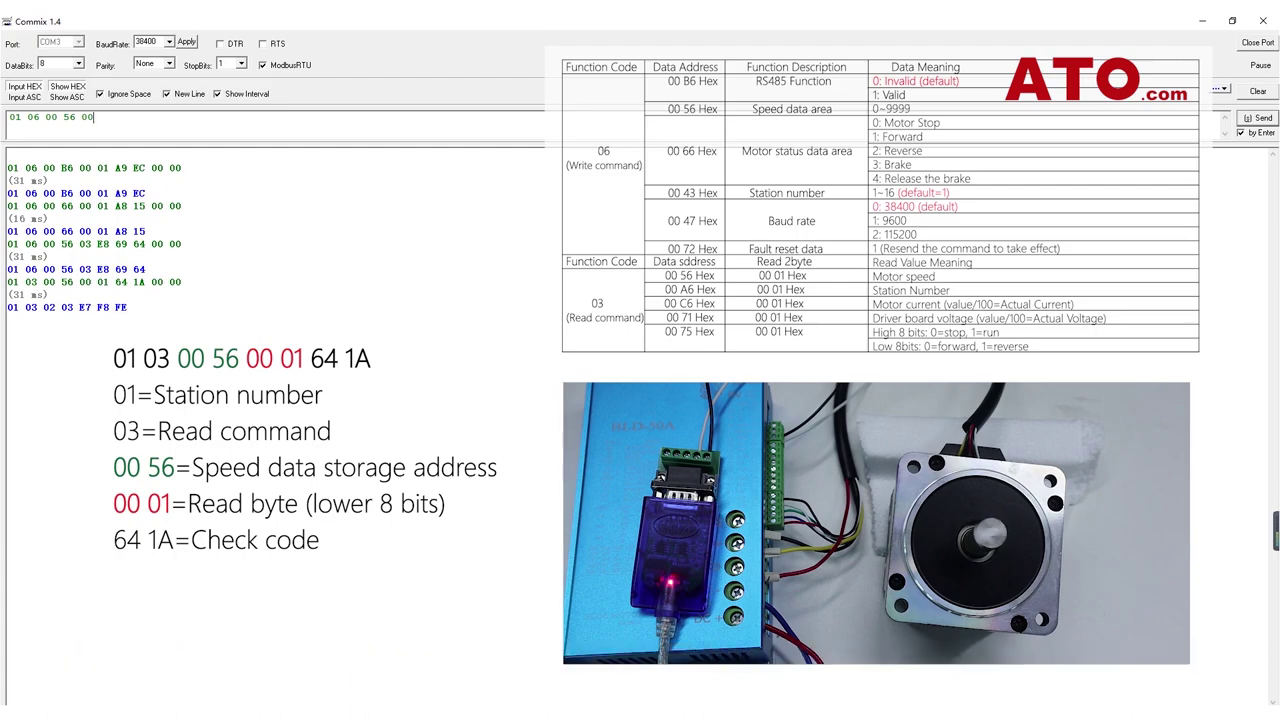
type(" 00")
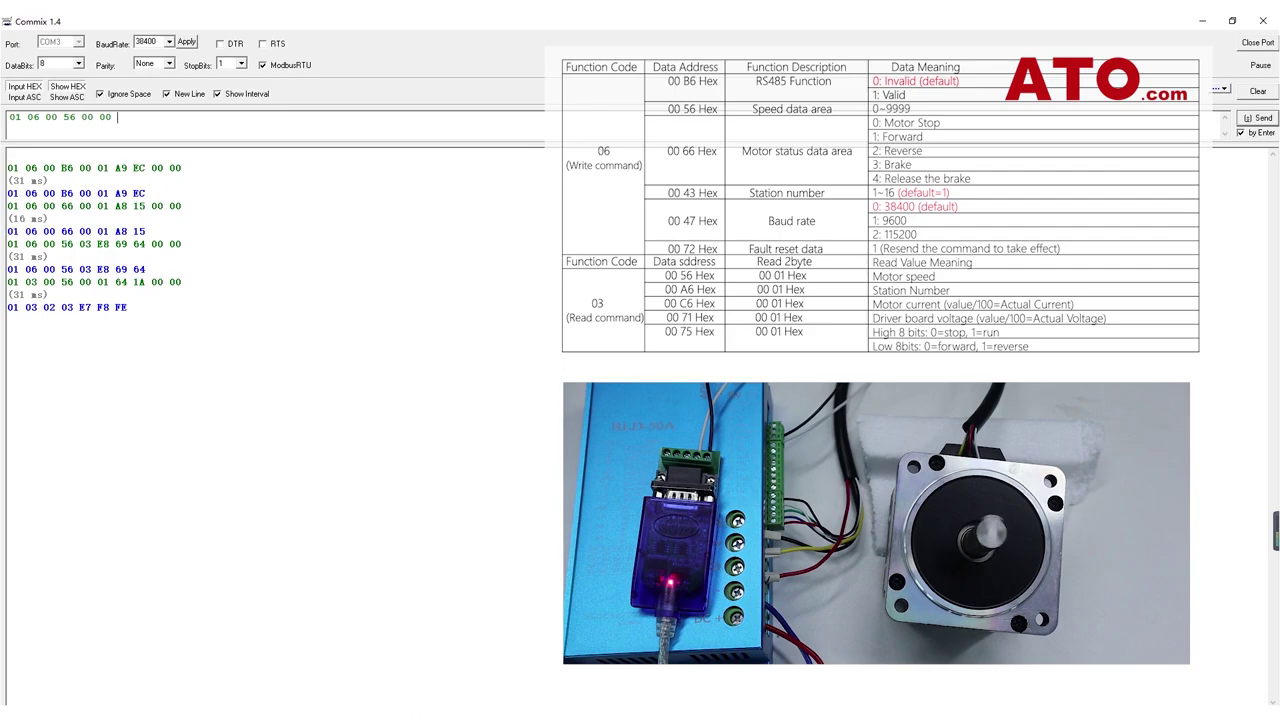
type(" 69 DA")
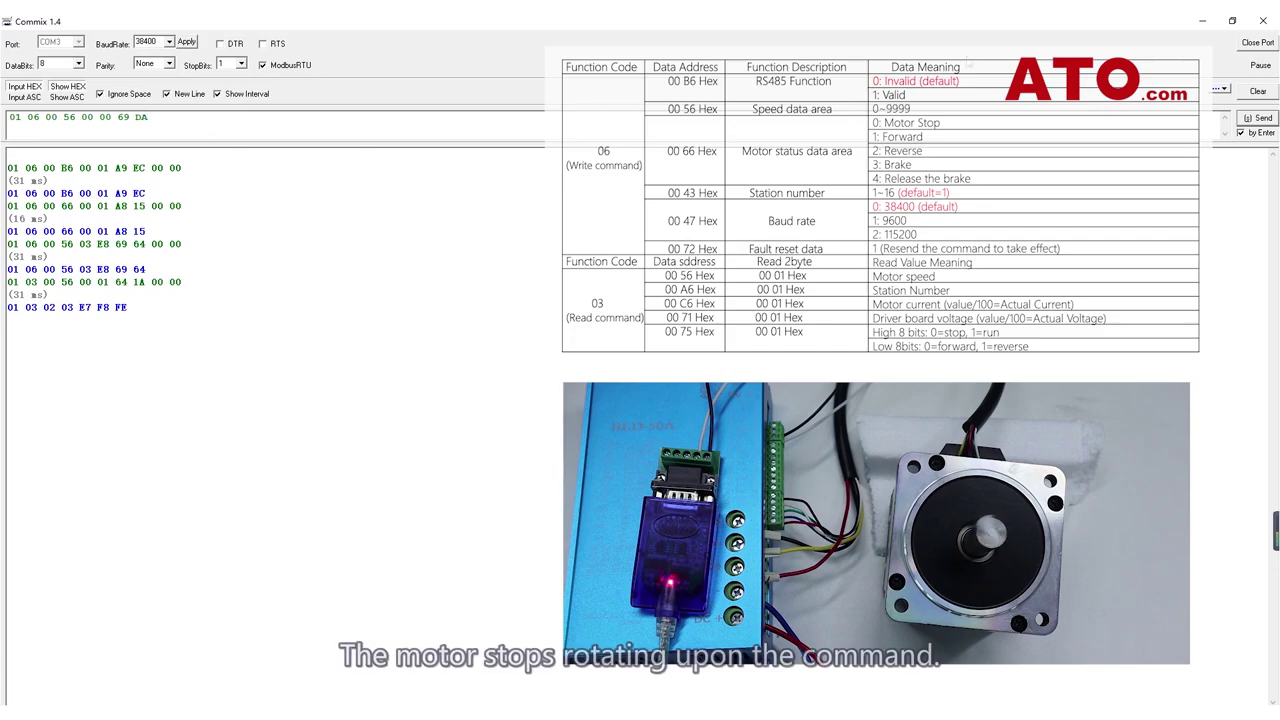
left_click(1262, 118)
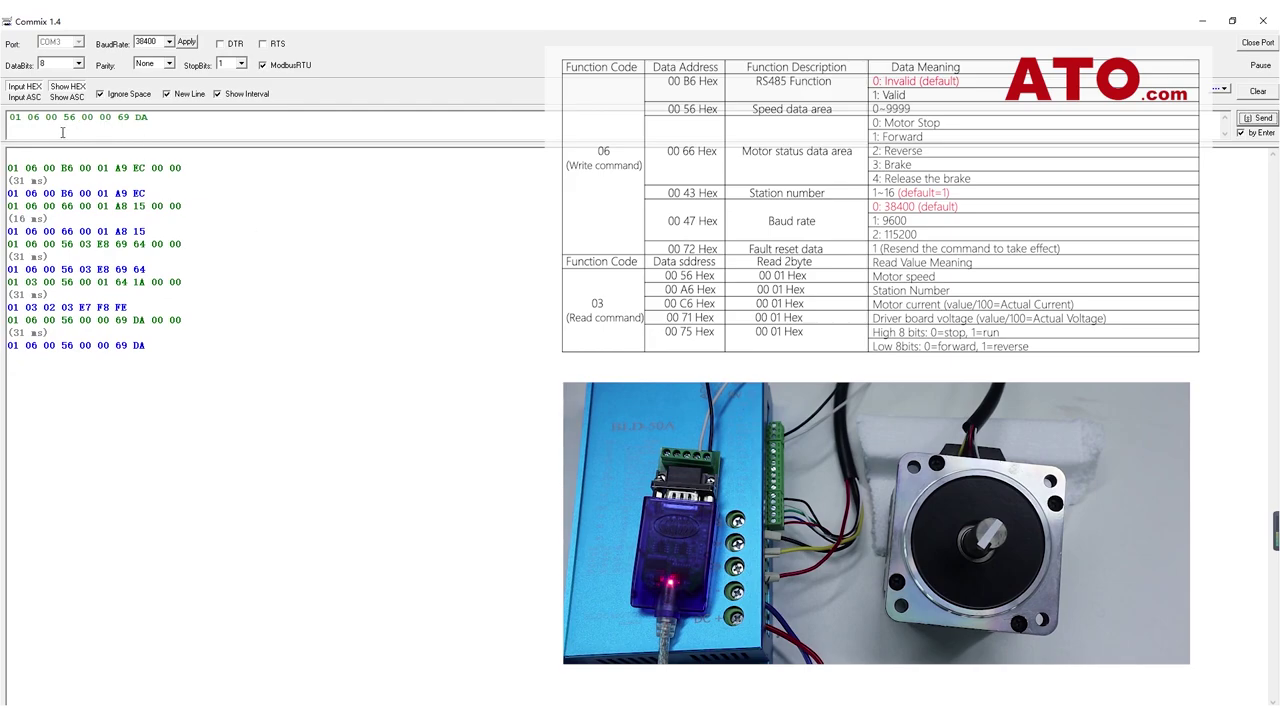
double_click(69, 125)
Step: Send the 03 E8 speed write to 00 56 with the 69 64 check code removed
left_click_drag(83, 122, 171, 123)
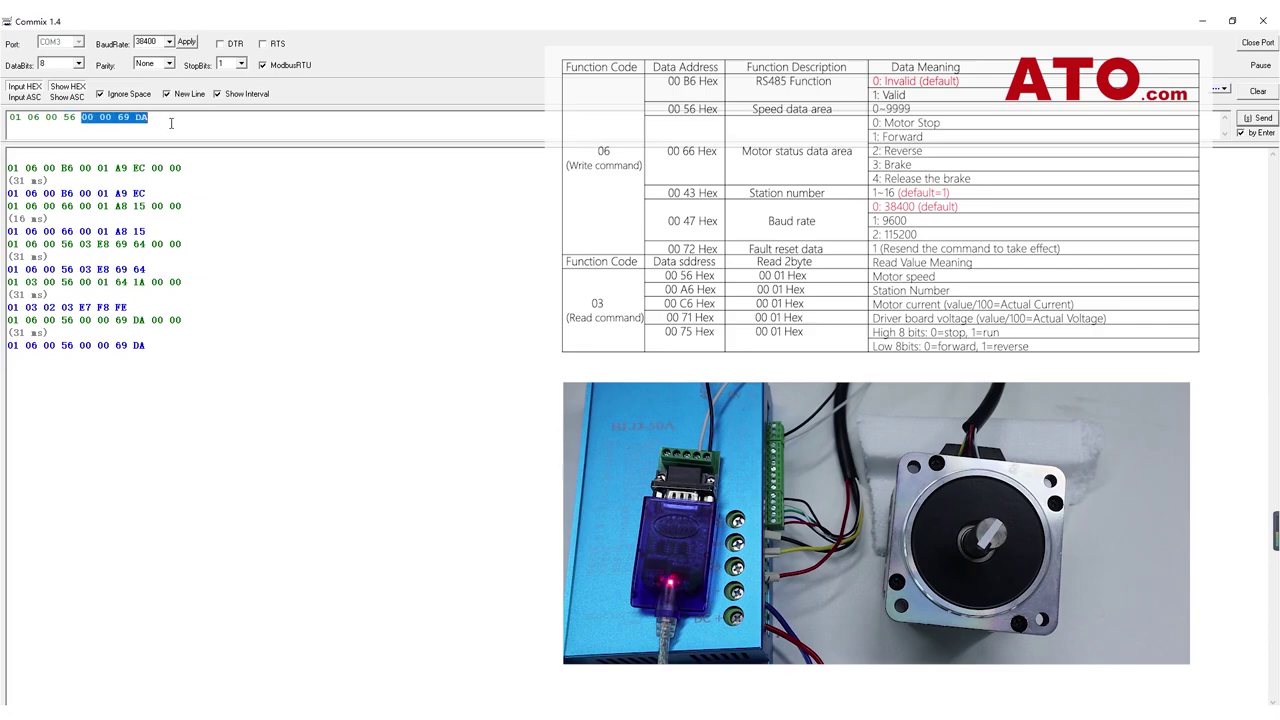
type("03")
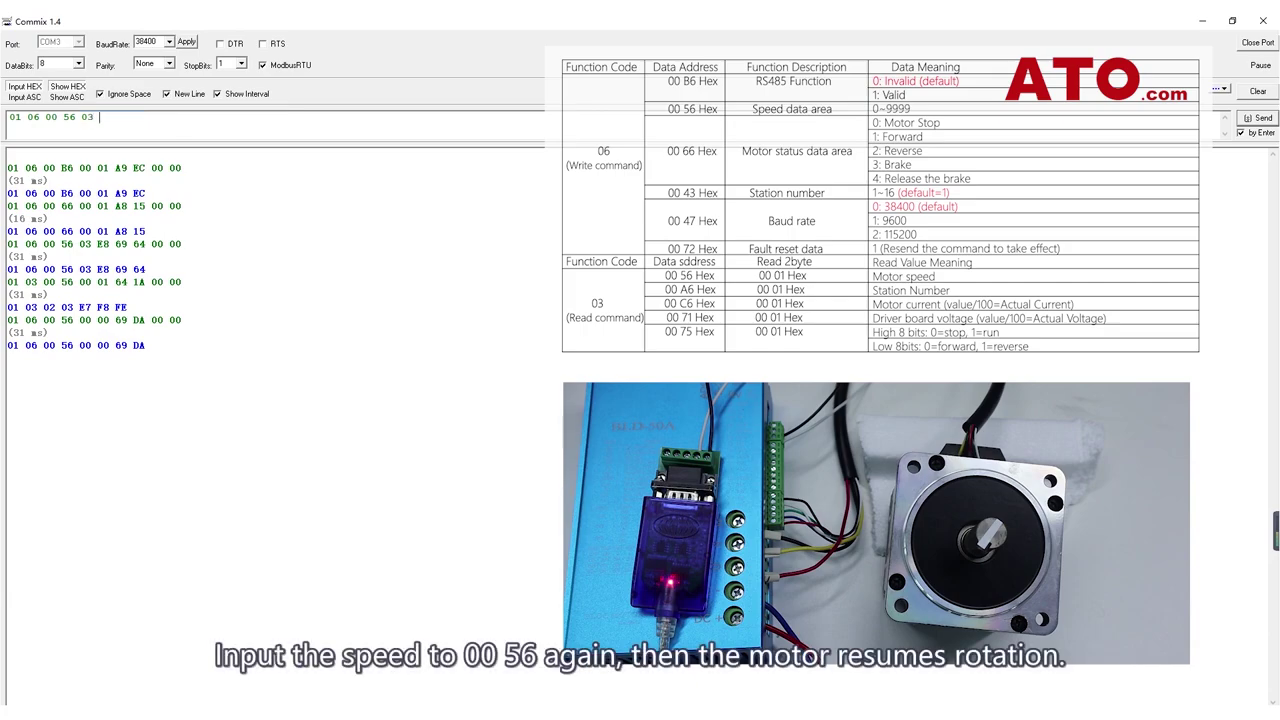
type(" E8")
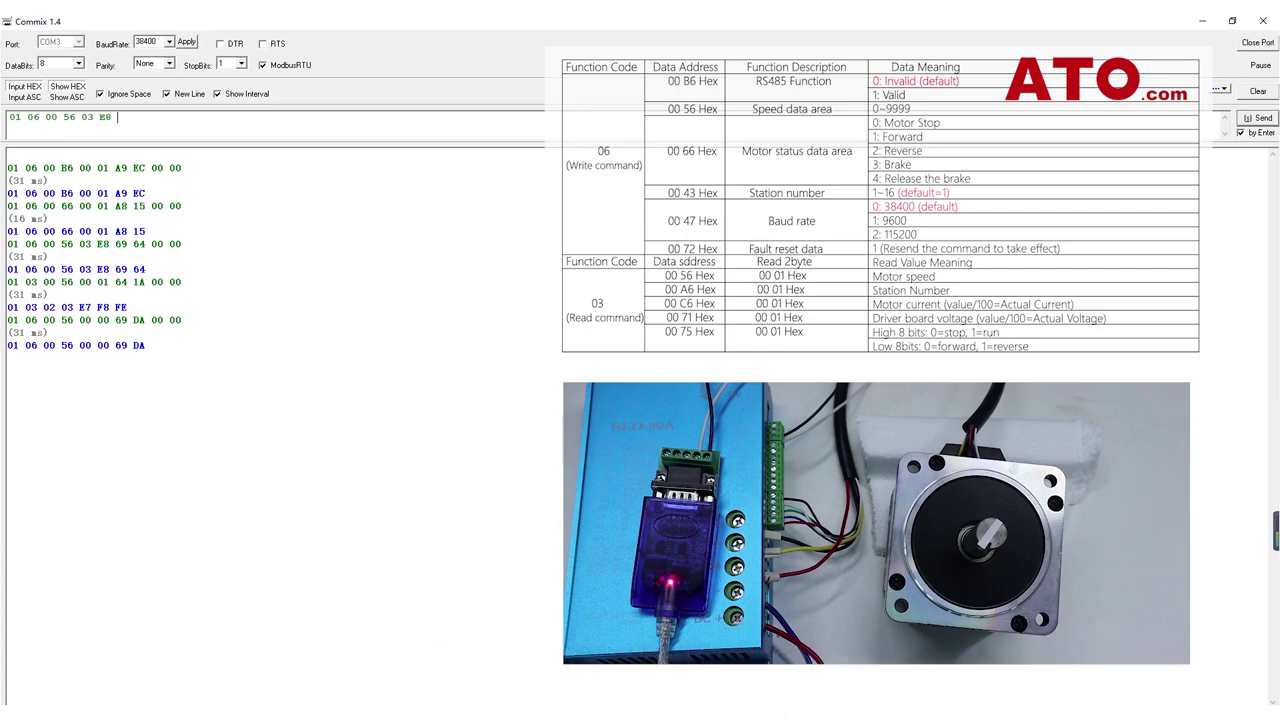
type(" 69 64")
left_click_drag(148, 117, 117, 118)
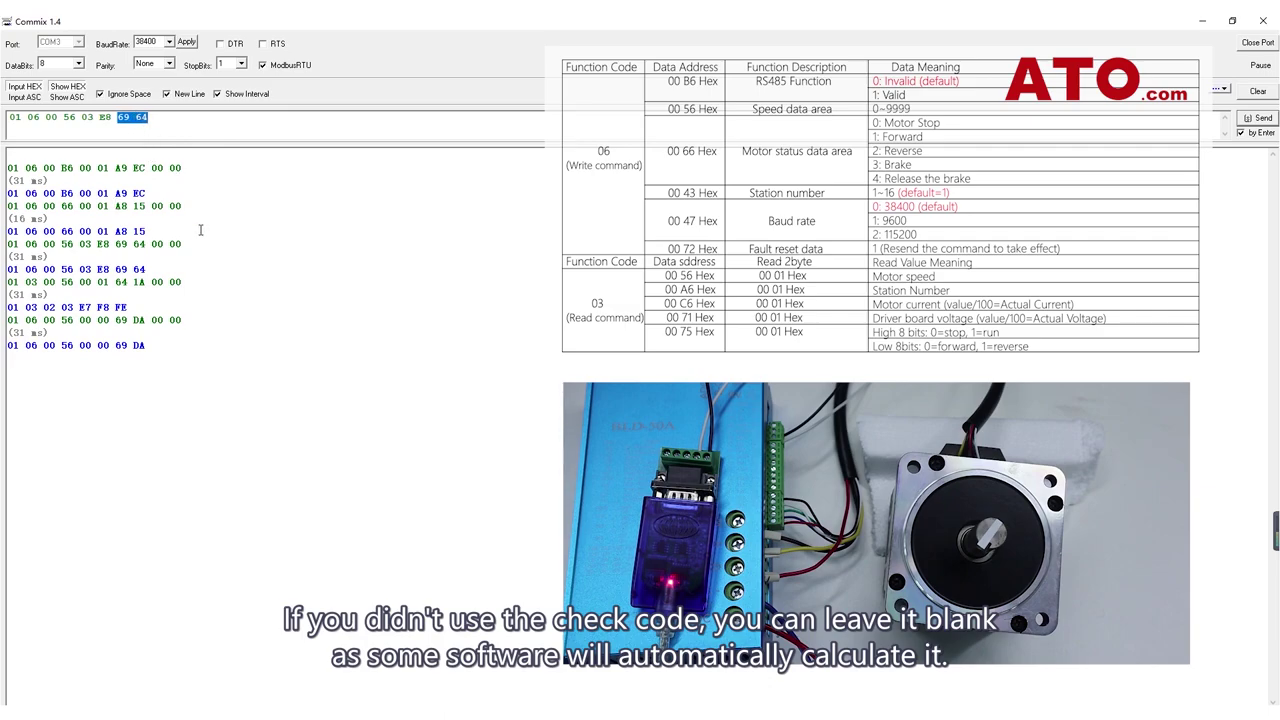
key("BackSpace")
left_click(1259, 118)
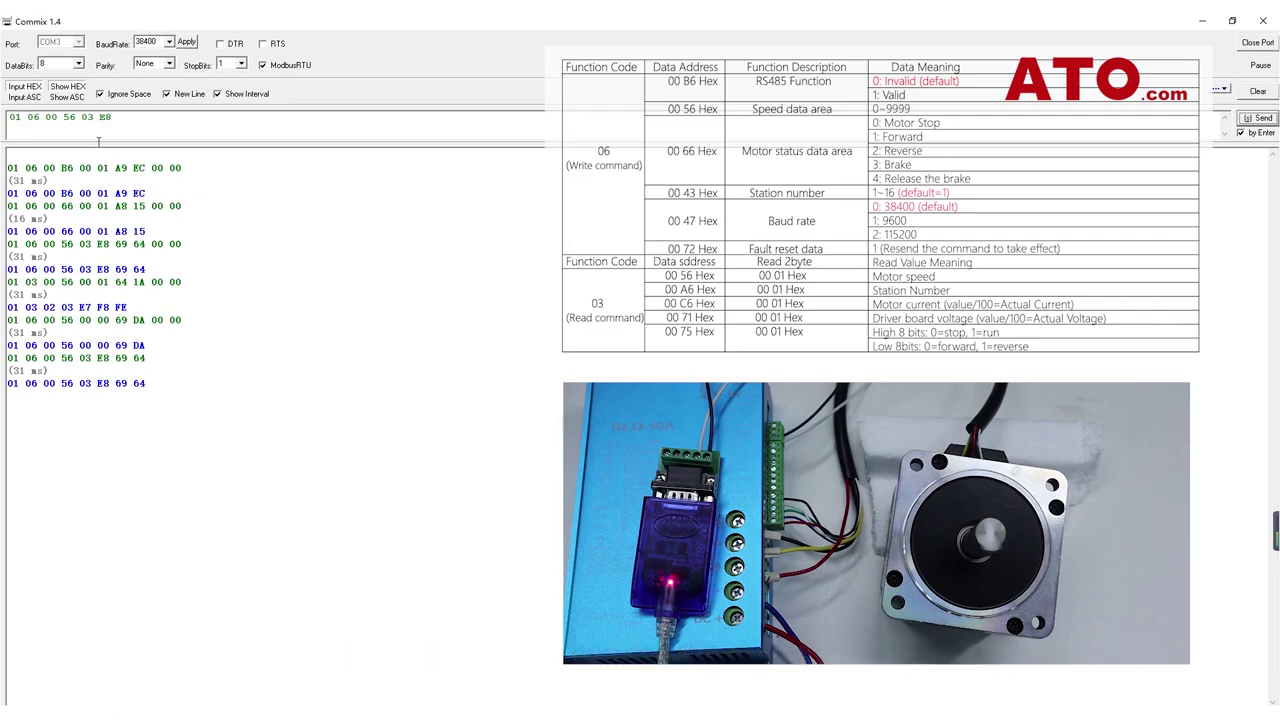
Step: Highlight the automatically appended 69 64 check code in the log
left_click_drag(110, 385, 148, 388)
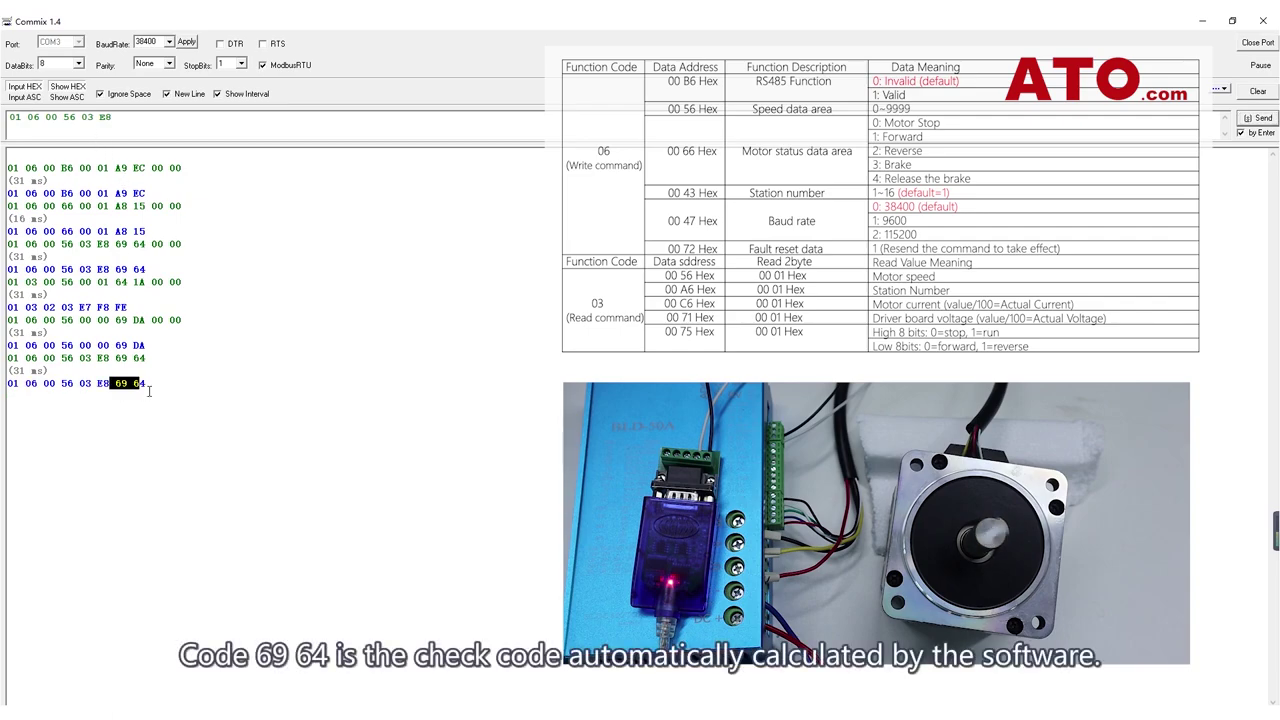
left_click(153, 392)
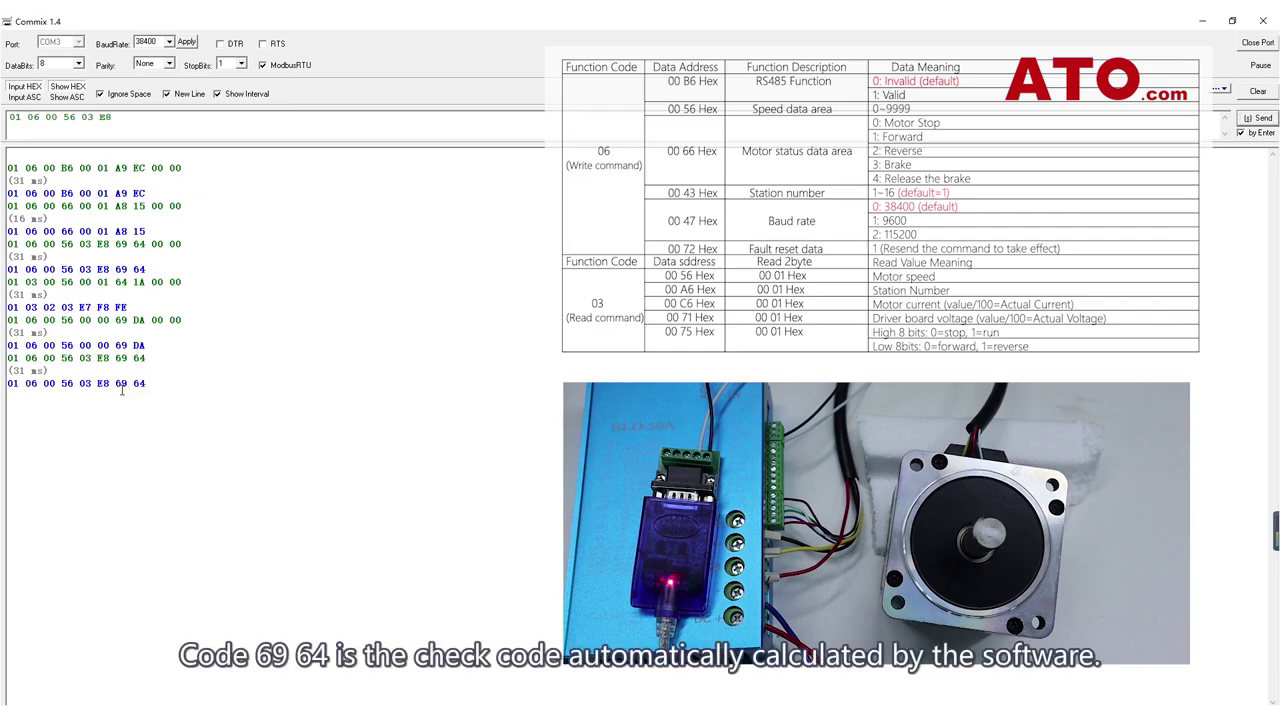
left_click_drag(116, 388, 148, 390)
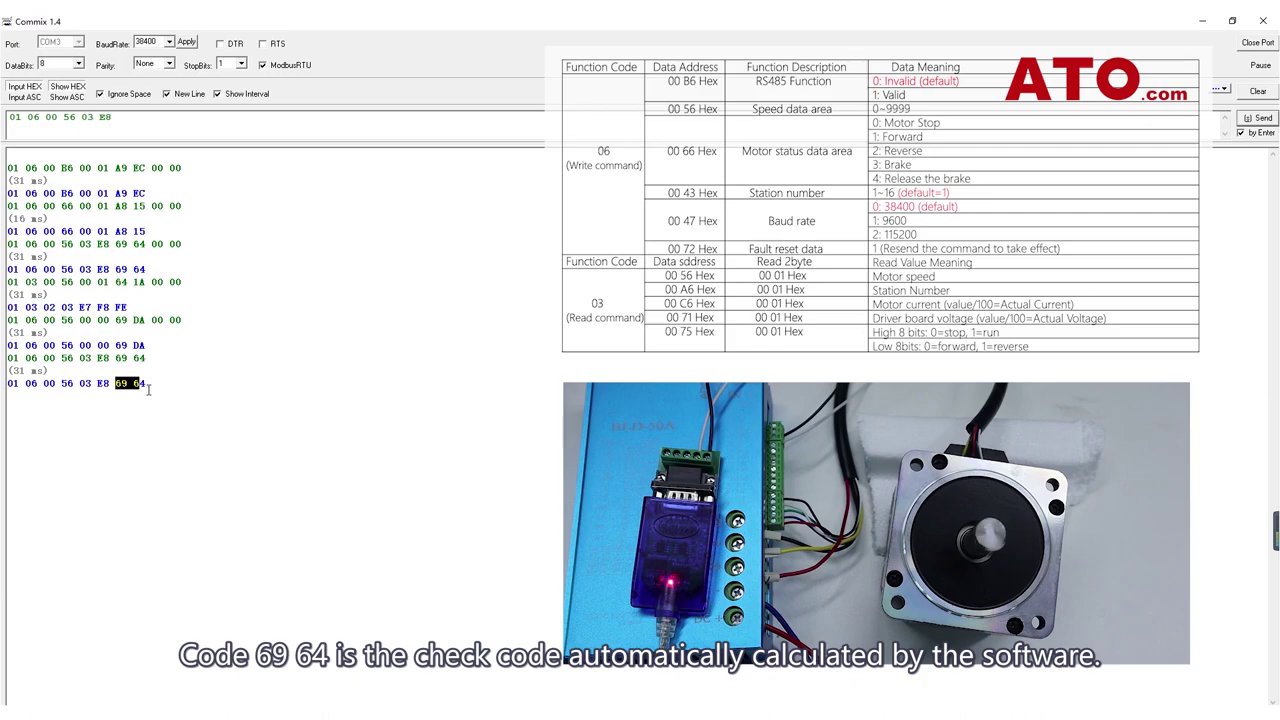
left_click(122, 137)
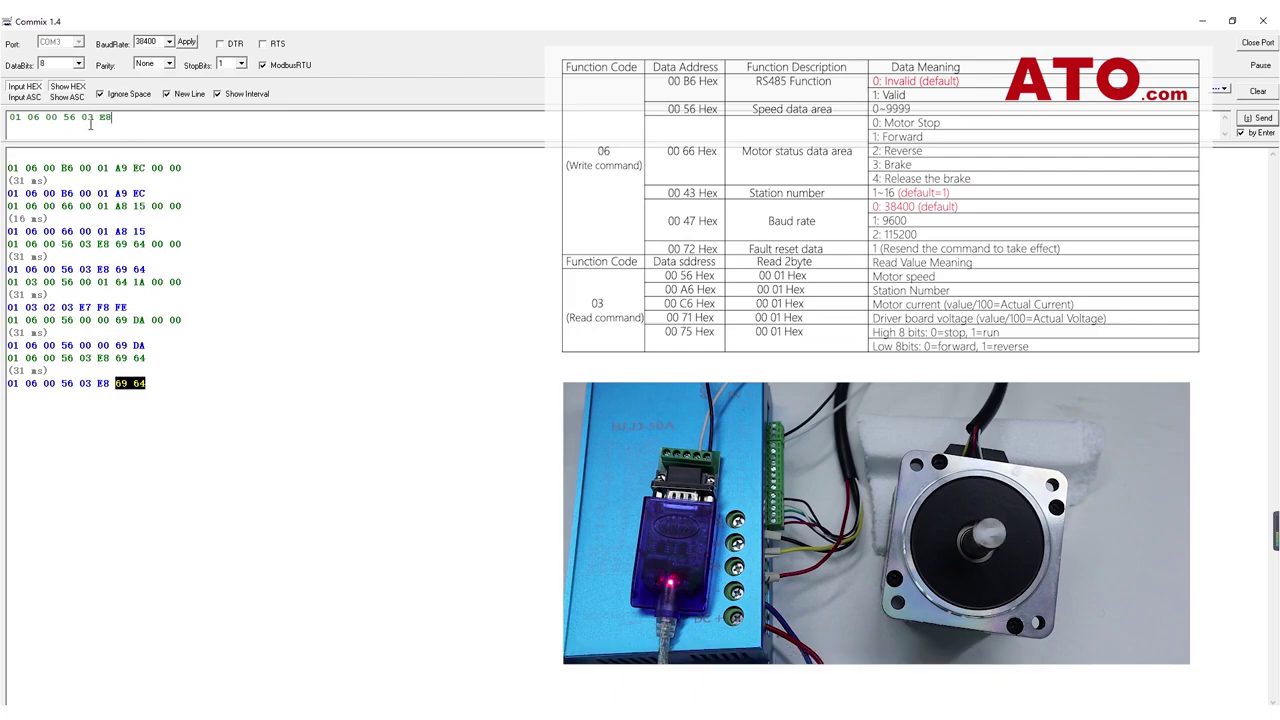
Step: Replace the speed with 00 00 and send it to stop the motor
left_click_drag(81, 118, 122, 120)
type("00 00")
left_click(1262, 118)
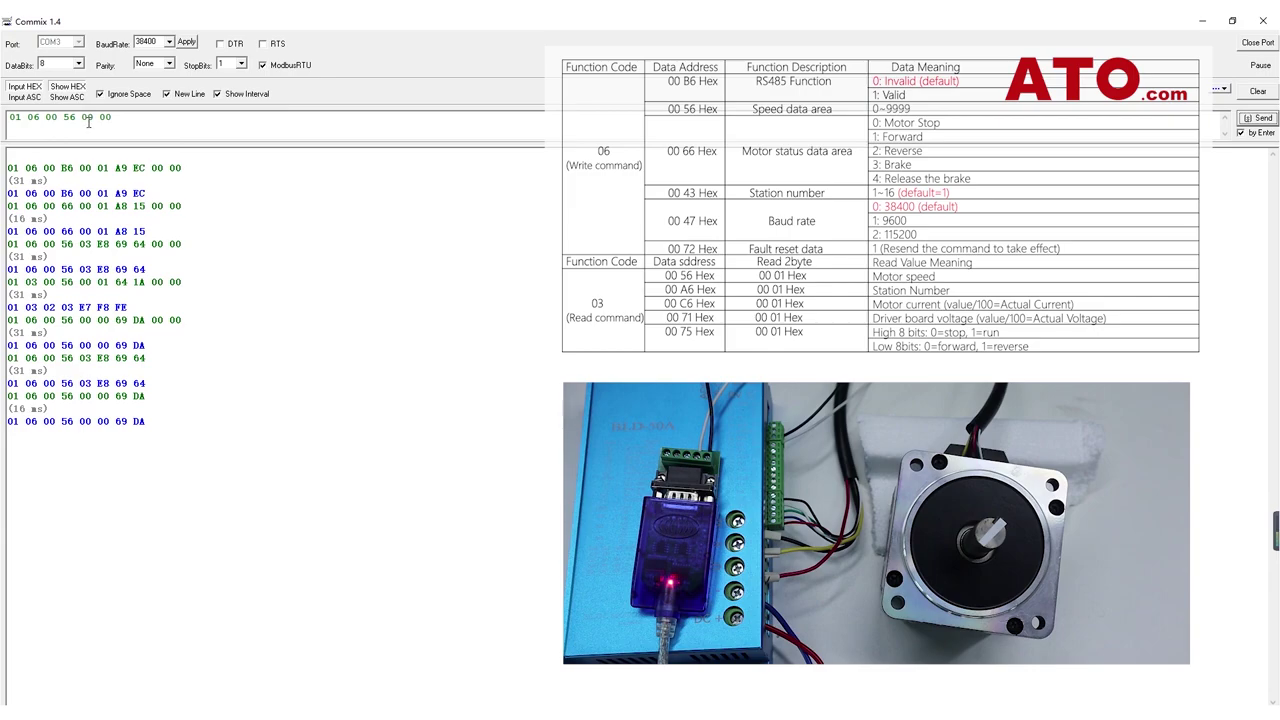
left_click_drag(82, 118, 132, 122)
type("03E8")
left_click(100, 117)
left_click(1259, 118)
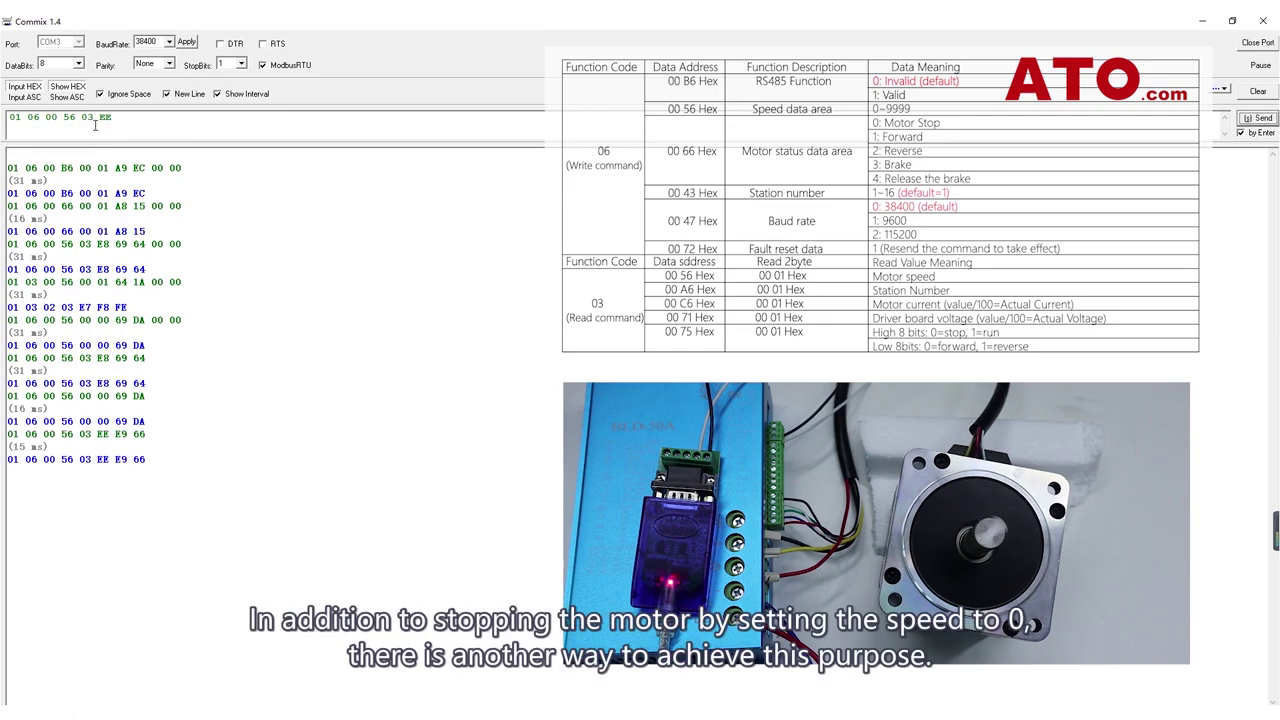
Step: Replace '56 03 EE' with '66 00 00' and send the motor-stop command
left_click_drag(63, 120, 117, 122)
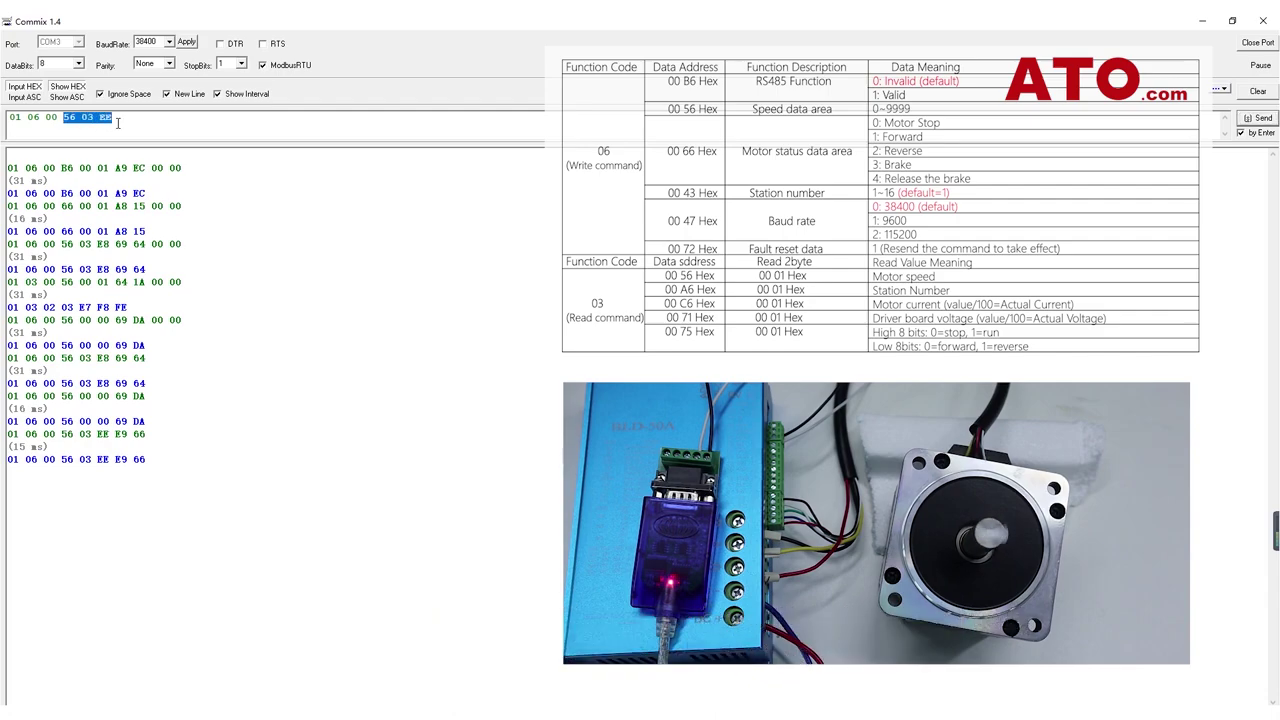
type("66 ")
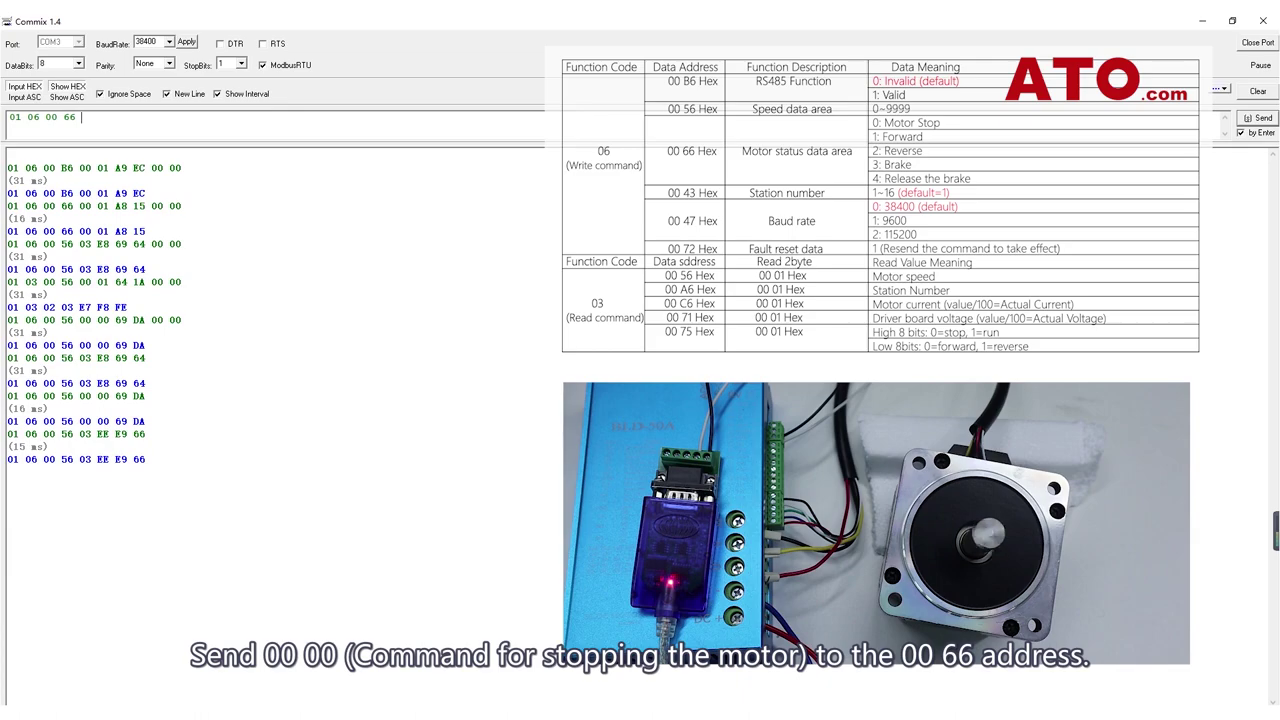
type("00 00")
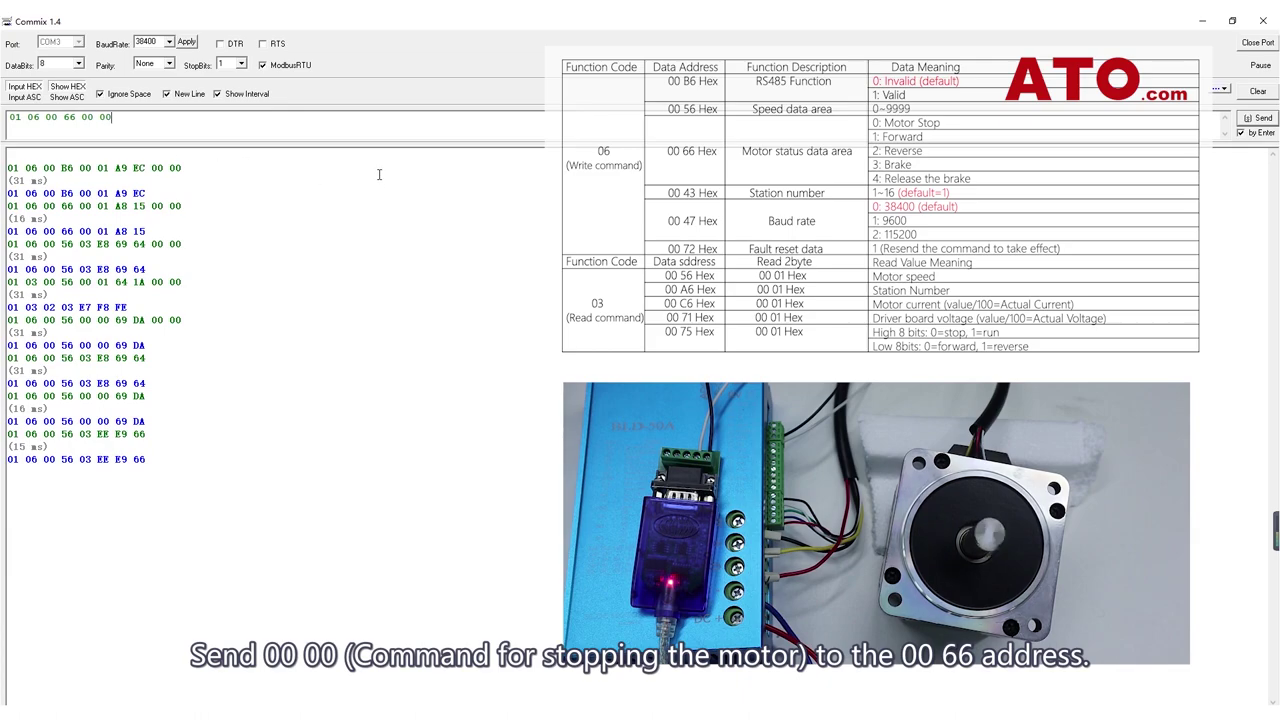
left_click(1257, 120)
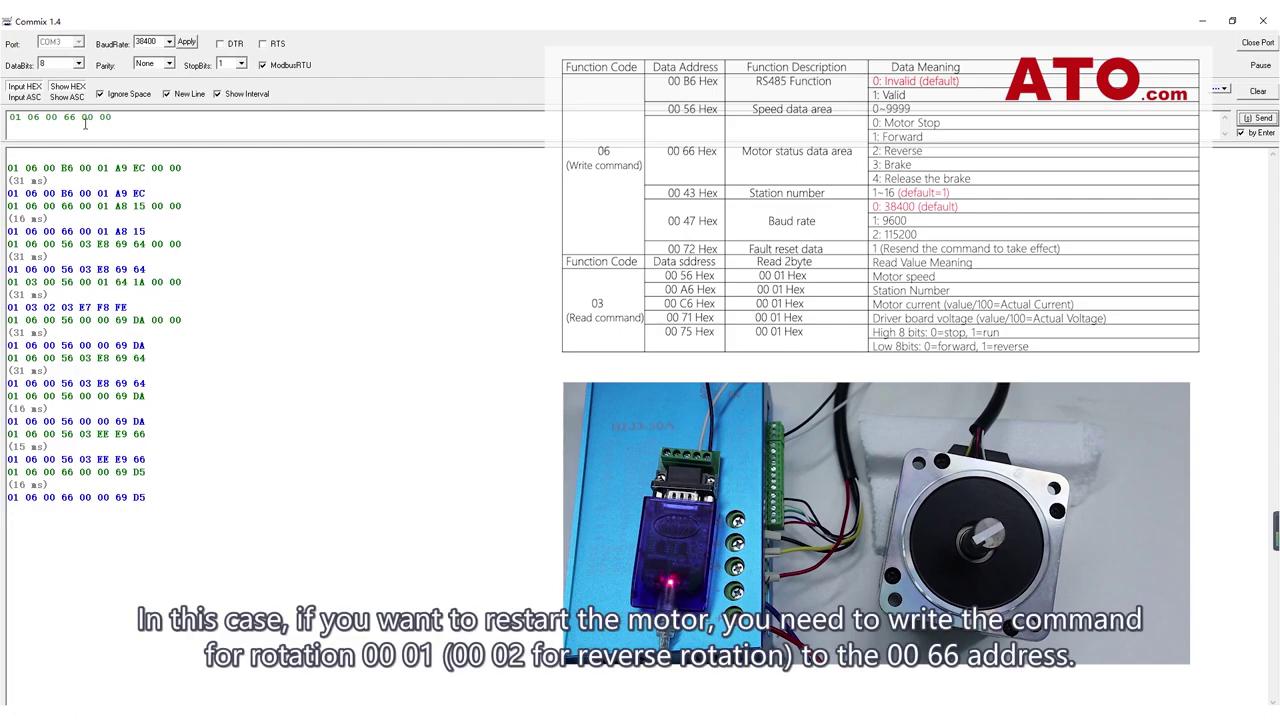
left_click_drag(105, 119, 124, 123)
Step: Send 00 01 to address 00 66 for forward, then 00 00 (69 D5) to stop
type("1")
left_click(1264, 119)
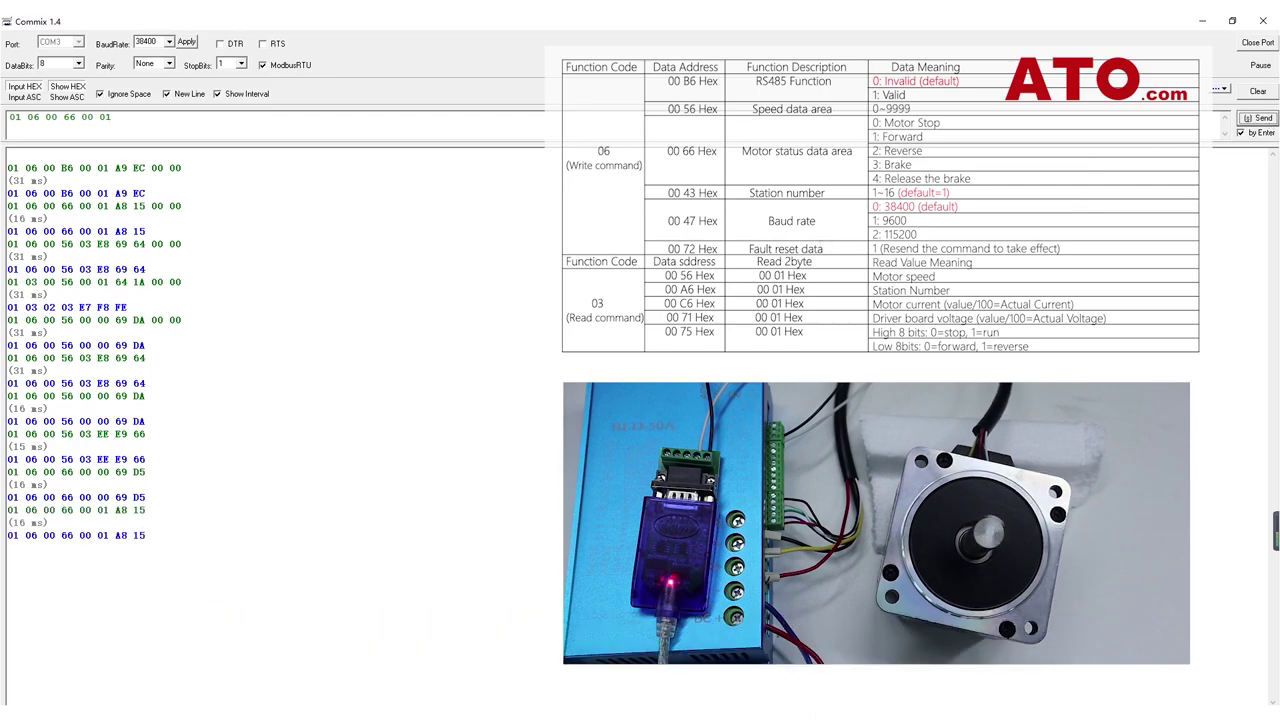
left_click(112, 122)
key("BackSpace")
type("0")
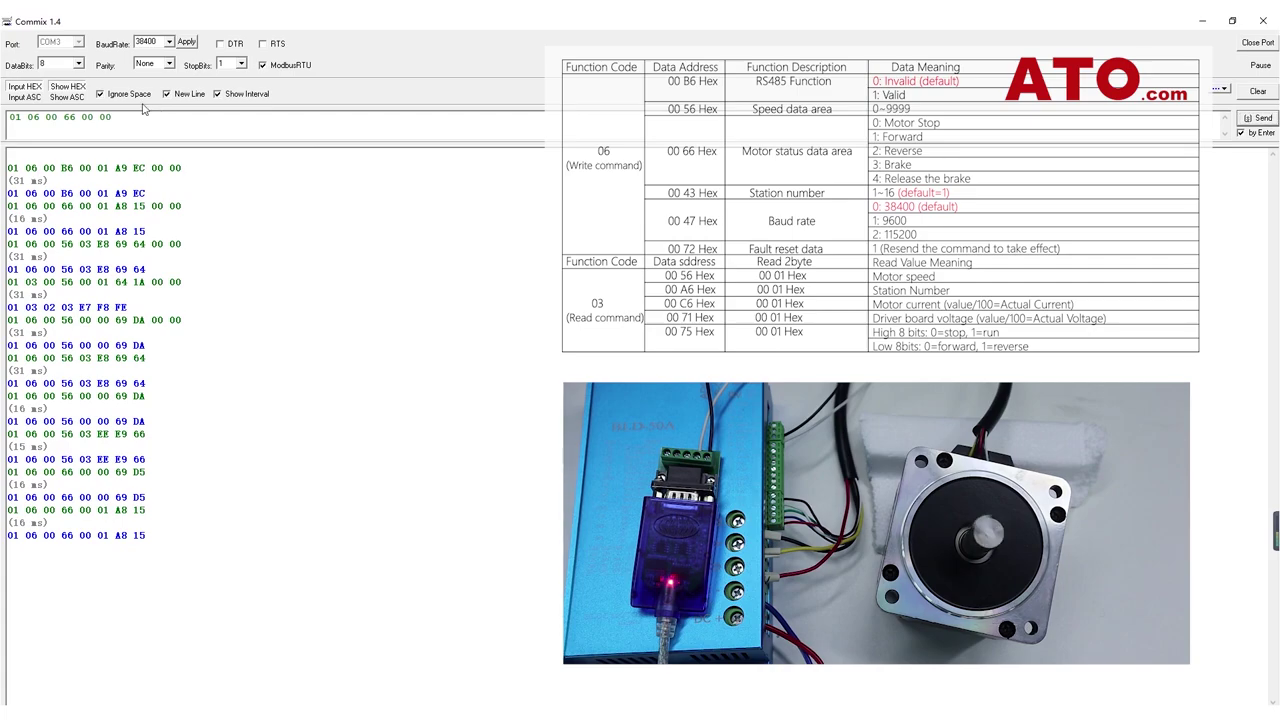
left_click(1262, 118)
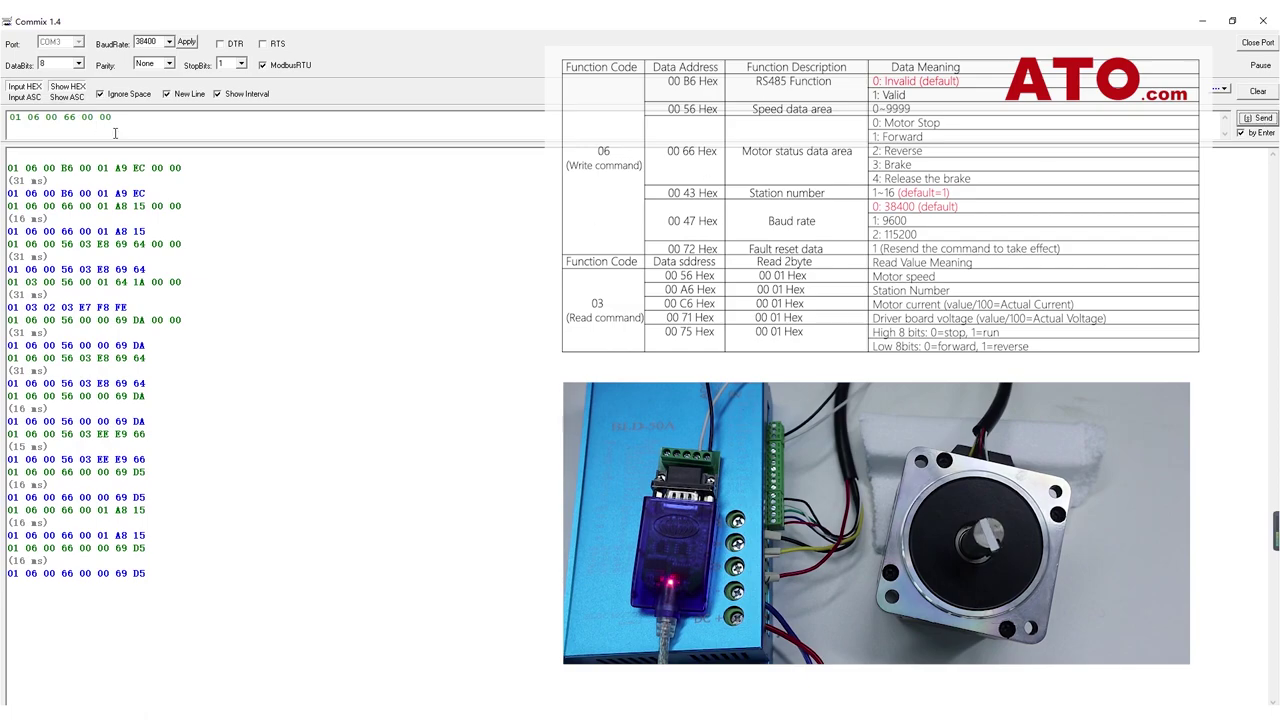
Step: Send the reverse-rotation command by changing the value at address 00 66 to 00 02
left_click_drag(106, 119, 117, 125)
type("2")
left_click(1262, 119)
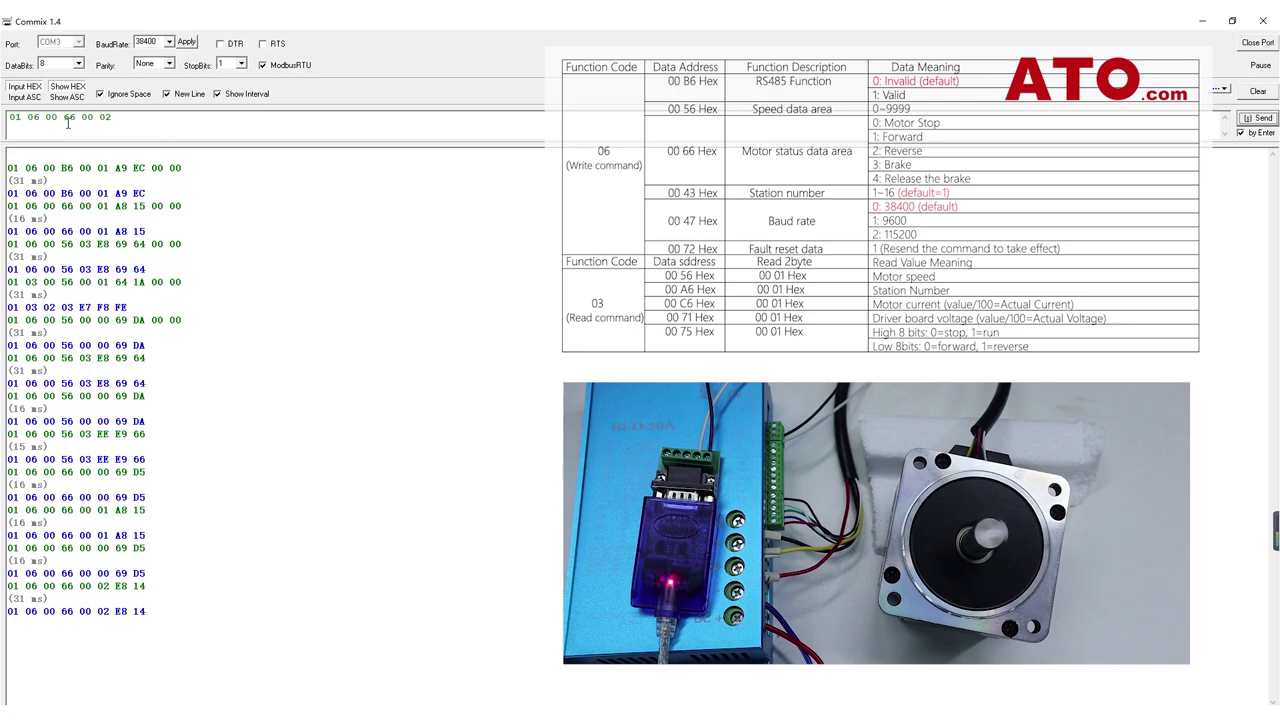
Step: Send a zero-speed command, writing 00 00 to address 00 56
left_click_drag(68, 122, 144, 122)
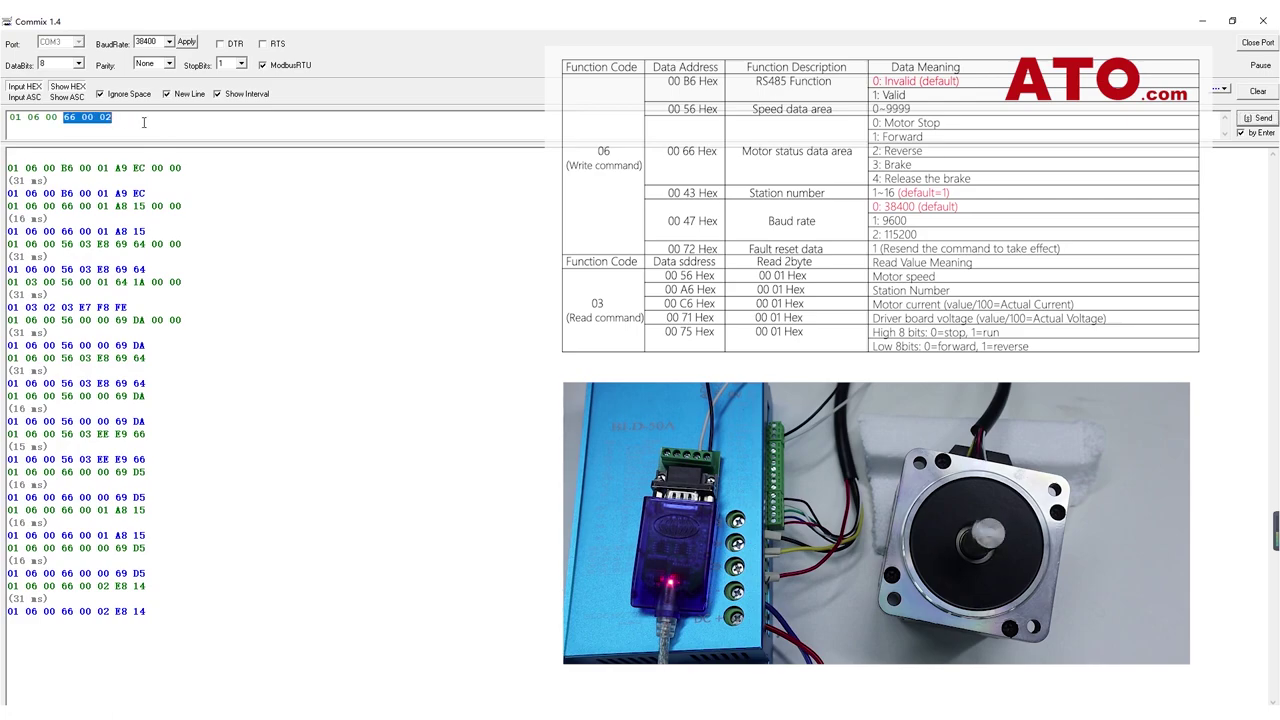
type("56")
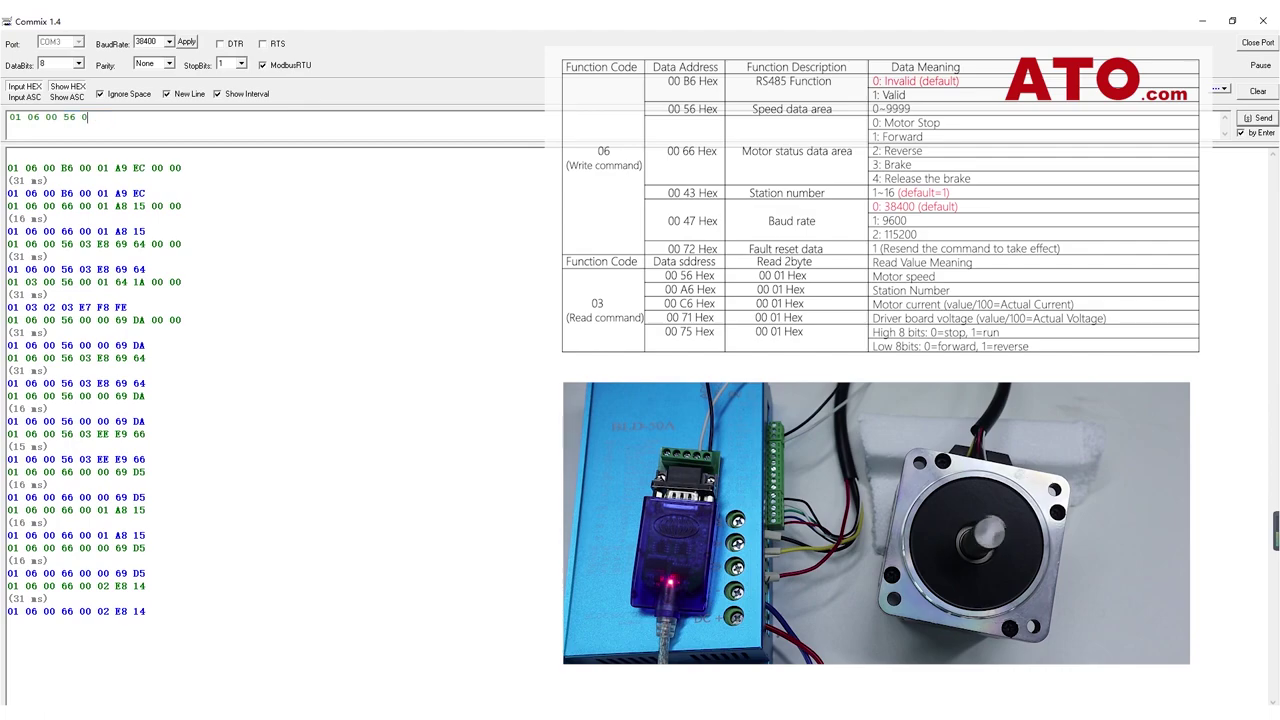
type(" 00 00")
left_click(1252, 119)
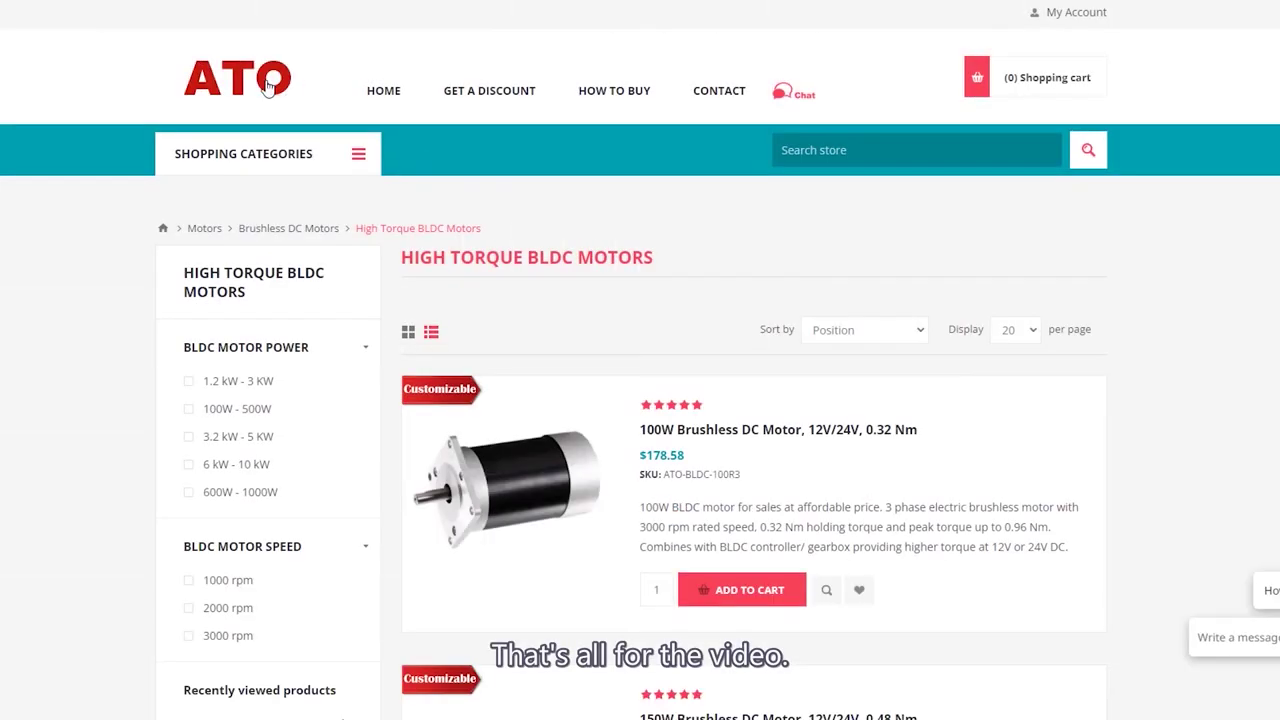
left_click(268, 88)
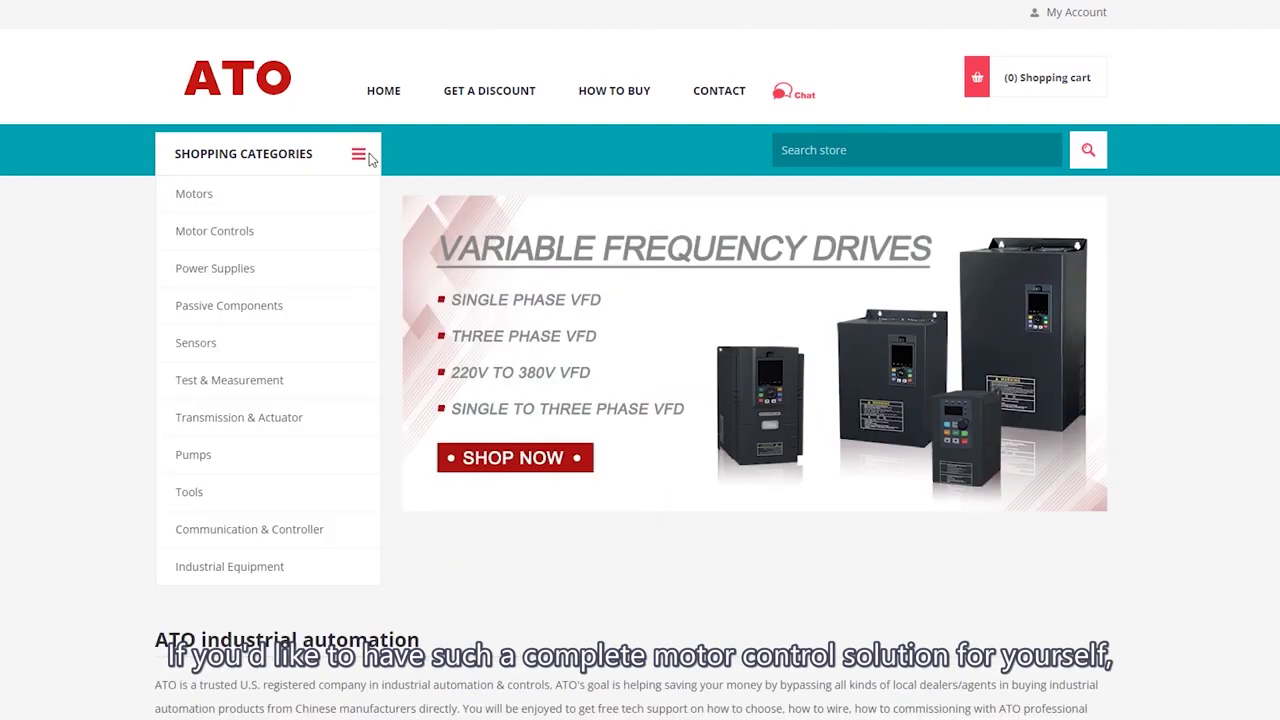
Step: Open the 300W Brushless DC Motor page from Motors > High Torque BLDC Motors
mouse_move(300, 195)
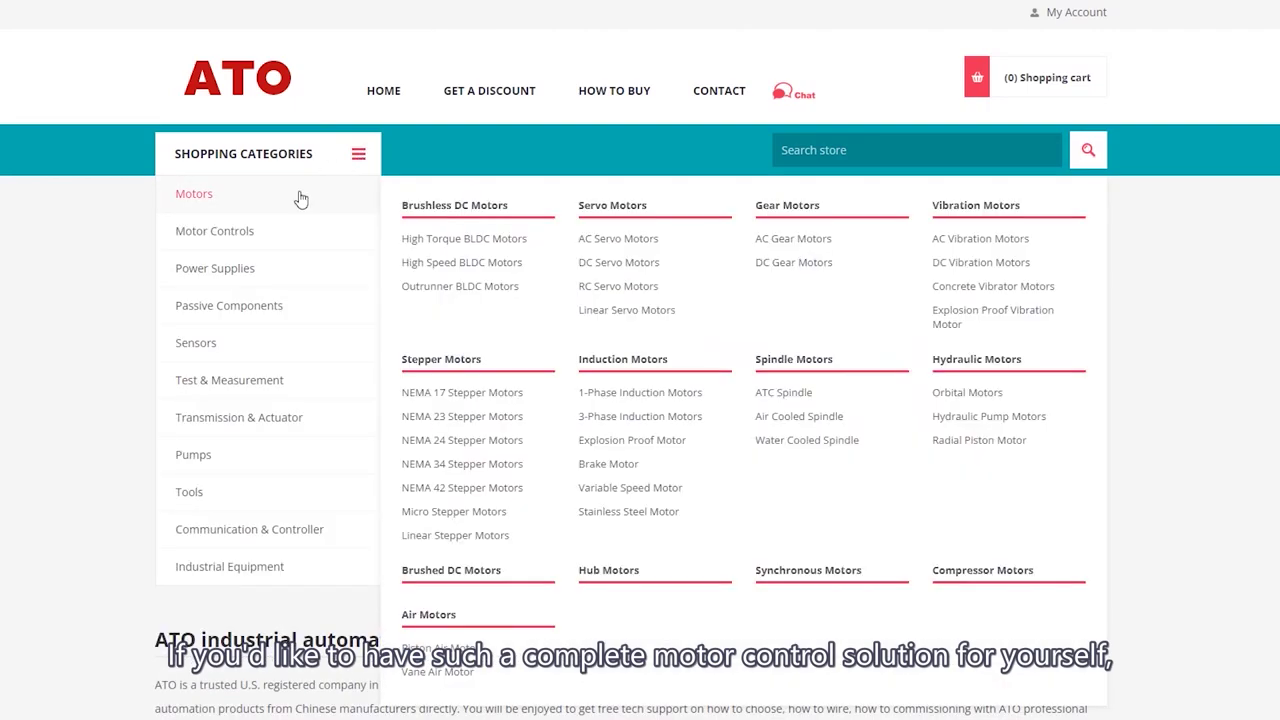
left_click(460, 241)
scroll(461, 245, "down", 10)
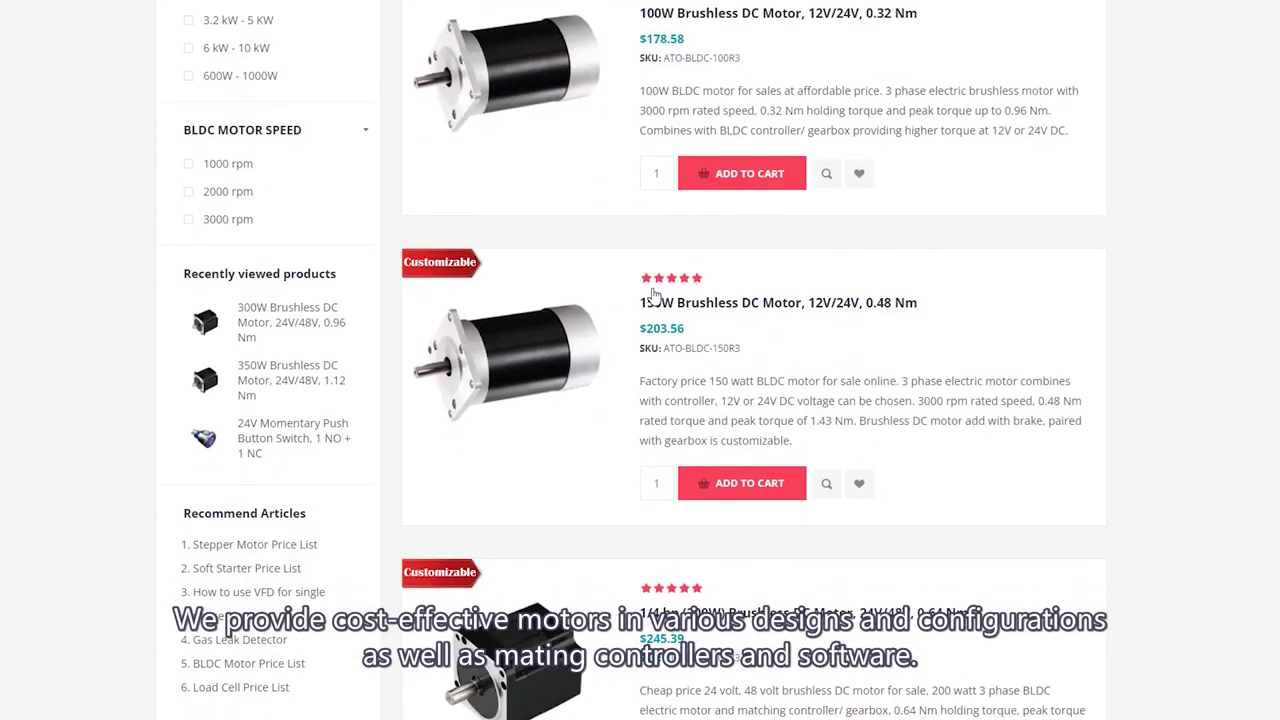
scroll(650, 293, "down", 2)
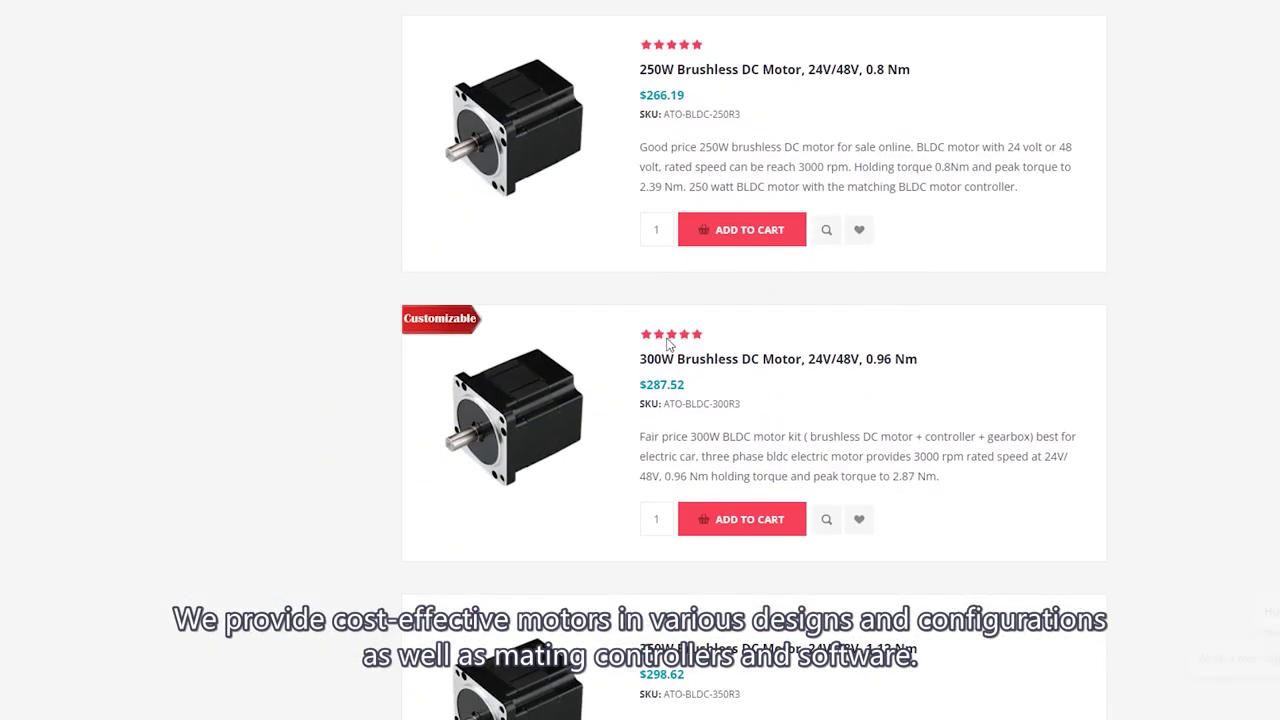
left_click(674, 360)
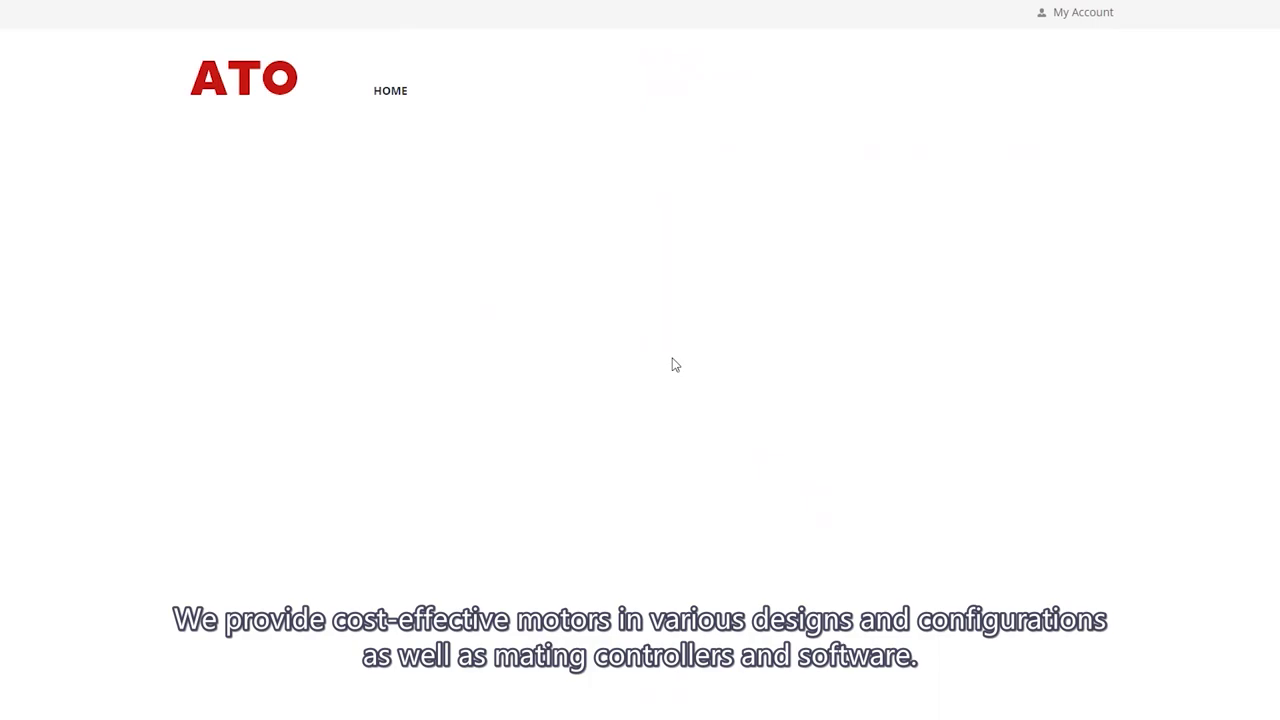
scroll(674, 363, "down", 3)
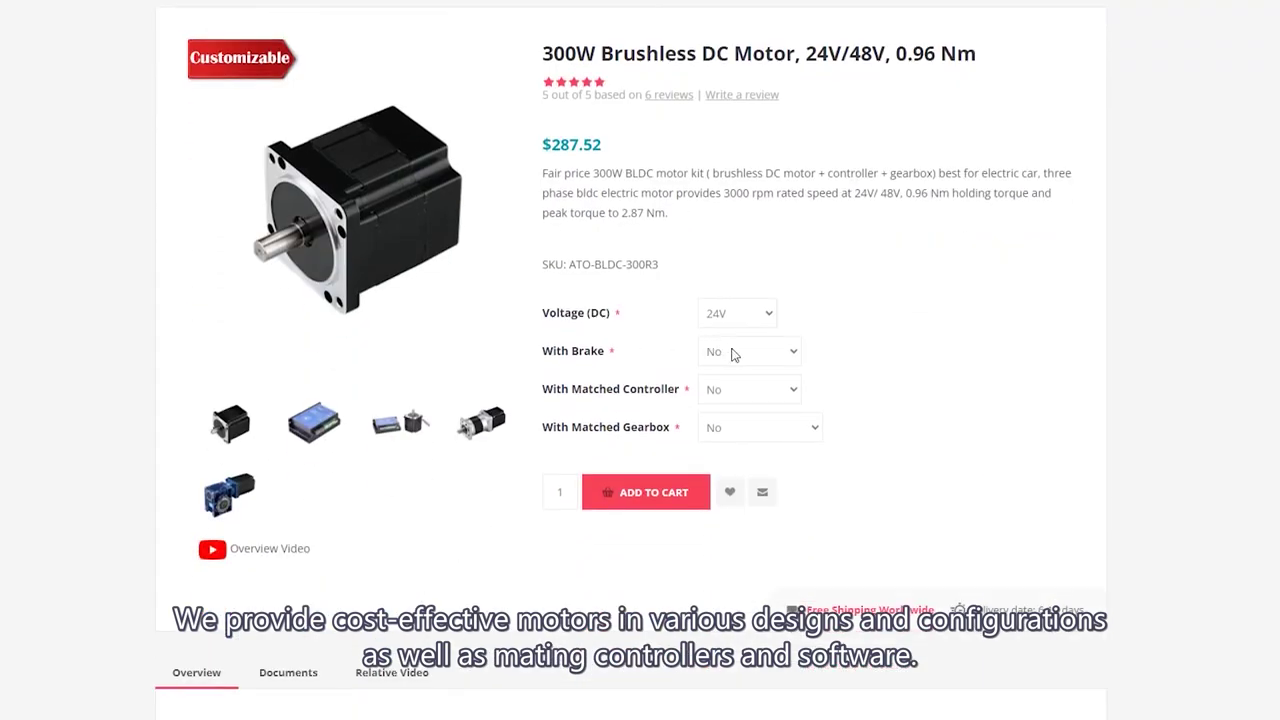
Step: Set Brake and Controller to Yes and Gearbox to Planetary, raising the price to $1,012.71
left_click(731, 354)
left_click(749, 391)
left_click(740, 395)
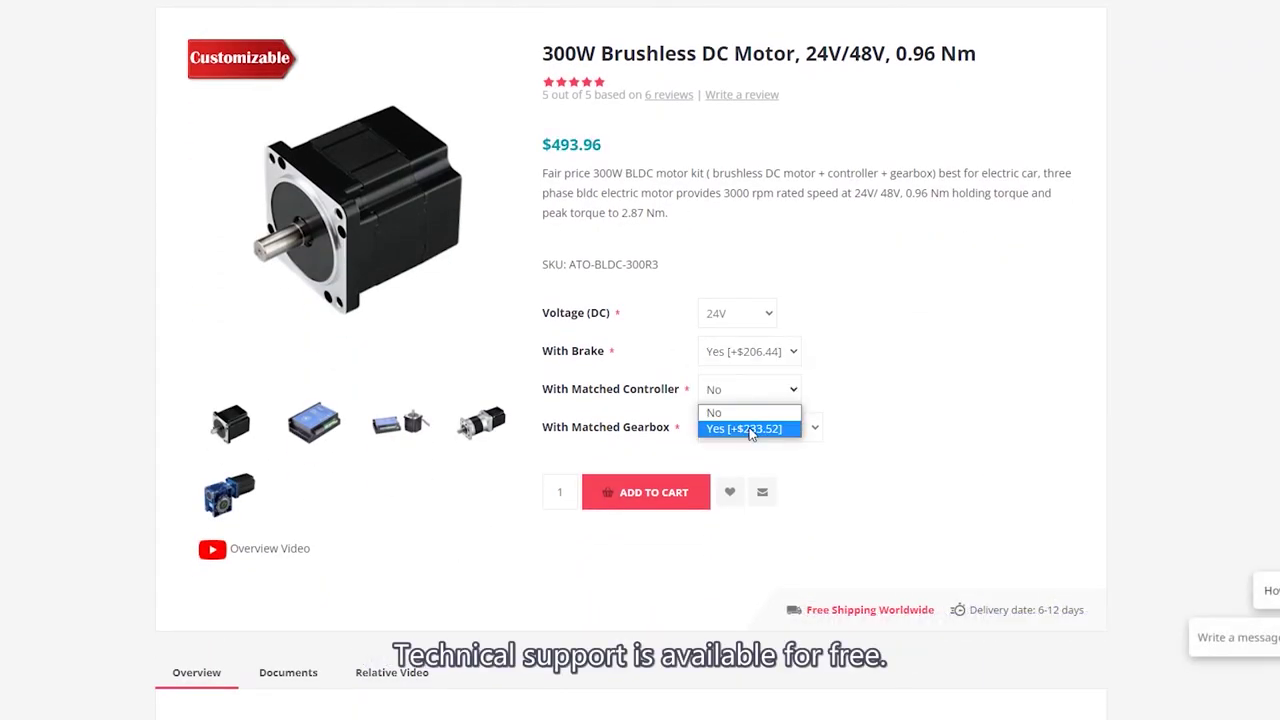
left_click(752, 427)
left_click(757, 432)
left_click(755, 467)
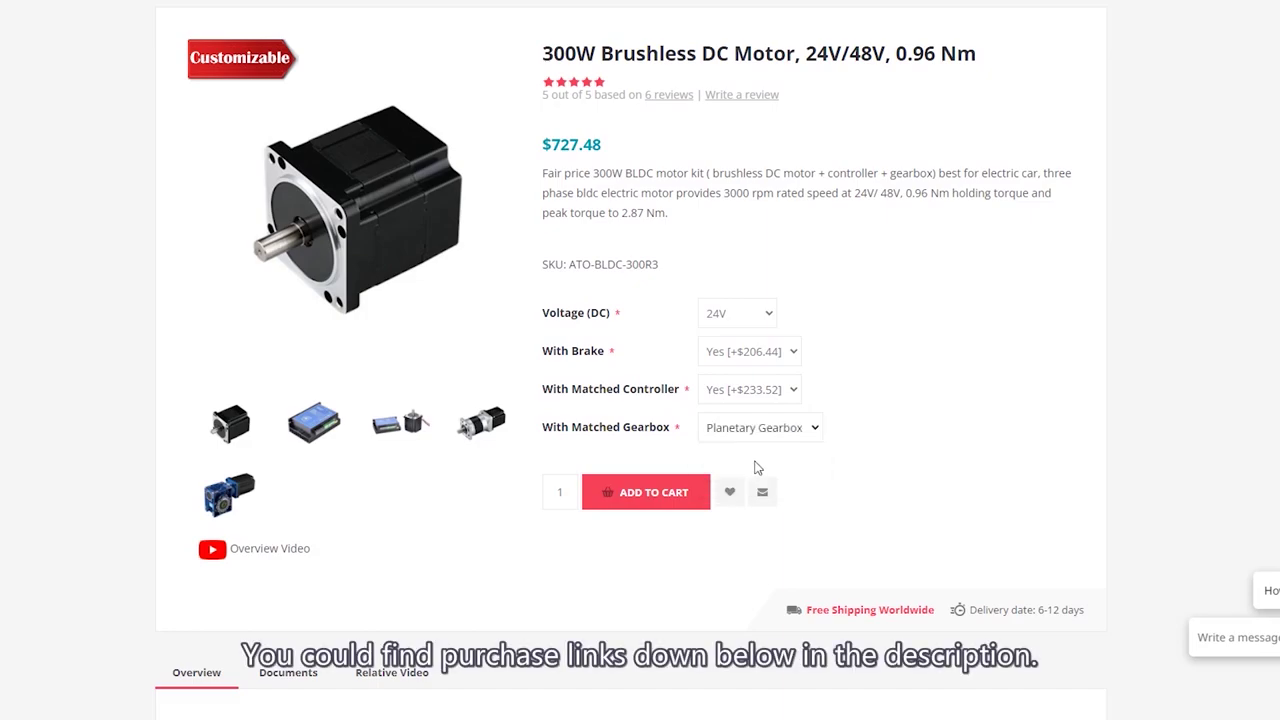
left_click(776, 462)
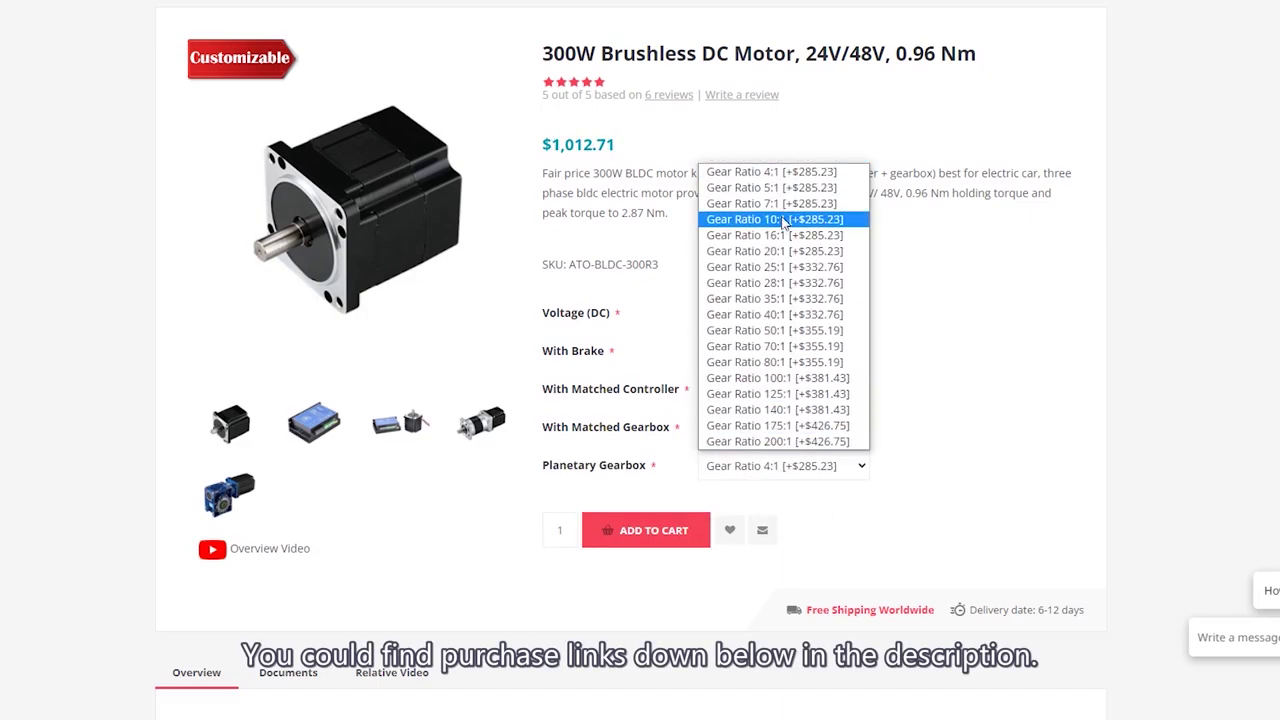